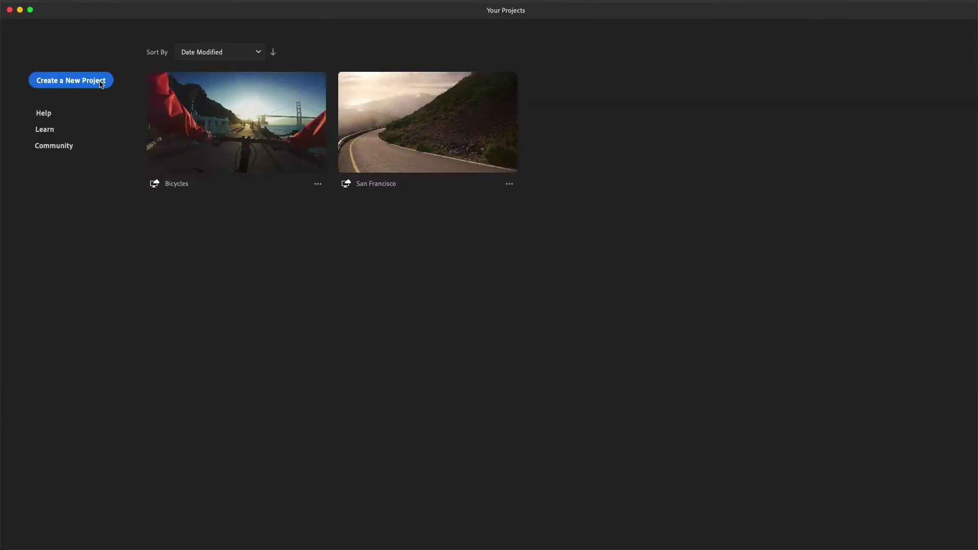
Create project Bridges with the cyclists, hillside bridge, walkway and chain-and-bridge clips in that order
{"action": "left_click", "coordinate": [102, 83]}
{"action": "type", "text": "Bridges"}
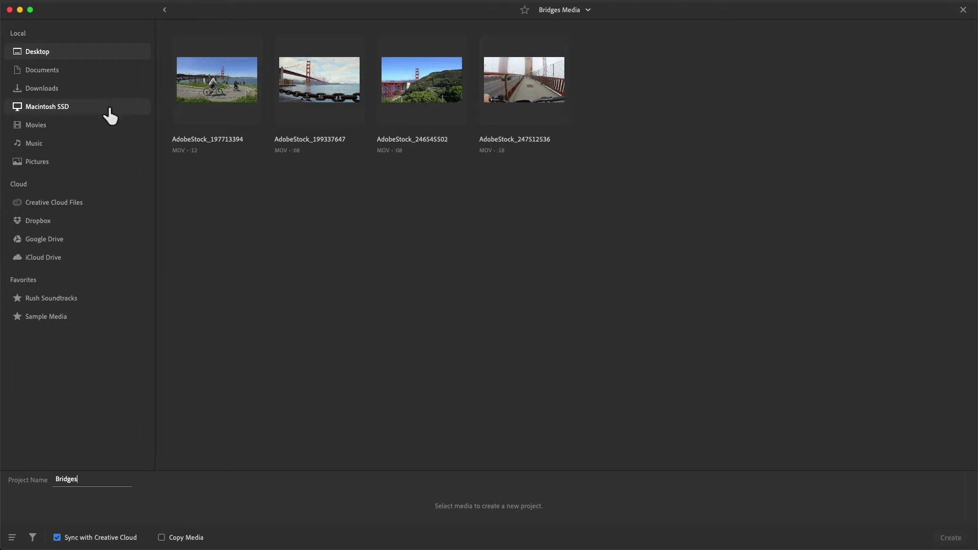
{"action": "left_click", "coordinate": [224, 93]}
{"action": "left_click", "coordinate": [415, 93]}
{"action": "left_click", "coordinate": [528, 96]}
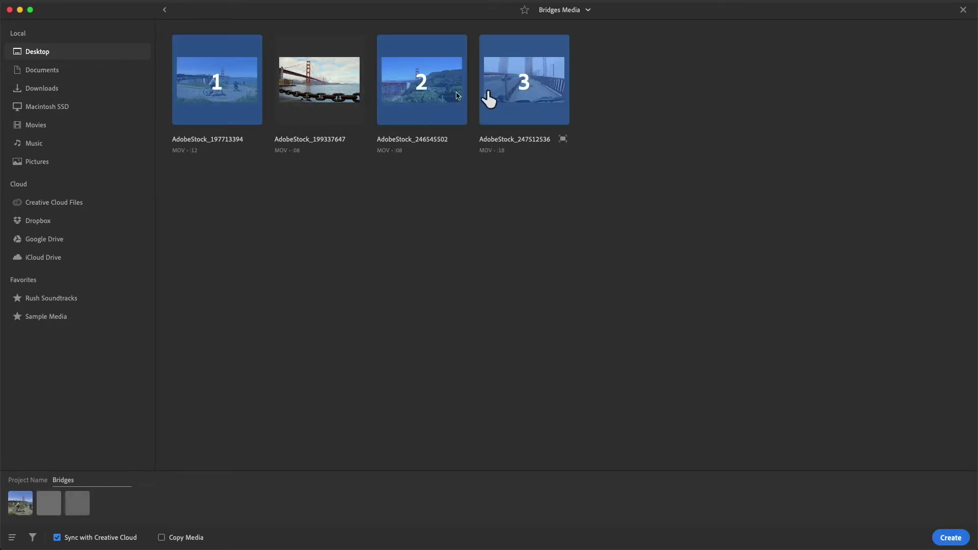
{"action": "left_click", "coordinate": [319, 100]}
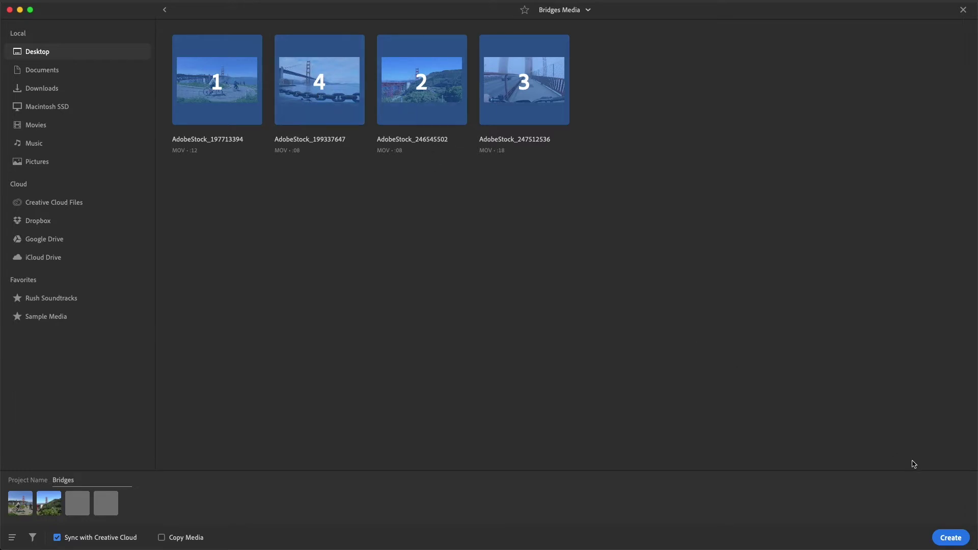
{"action": "left_click", "coordinate": [965, 537]}
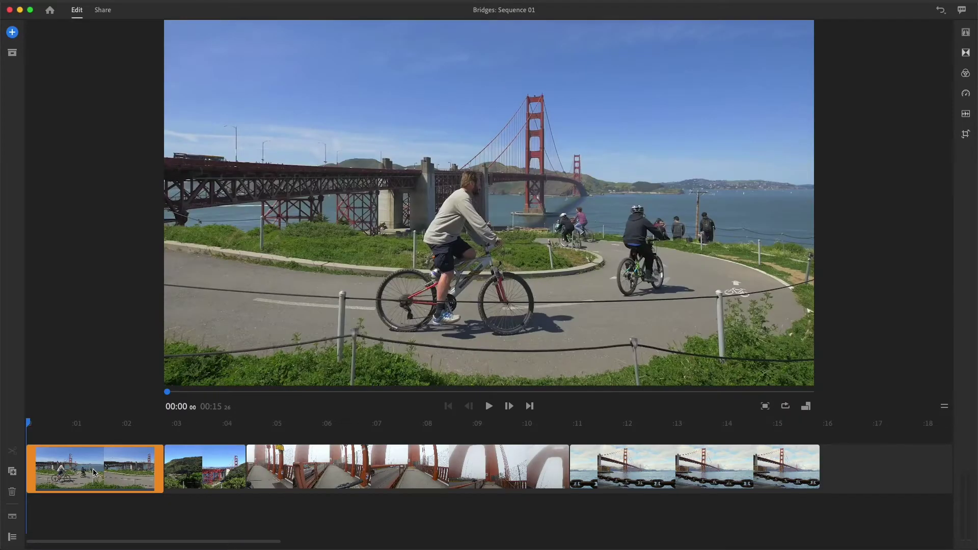
Apply a Cross Dissolve transition to the first clip on the timeline
{"action": "left_click", "coordinate": [94, 473]}
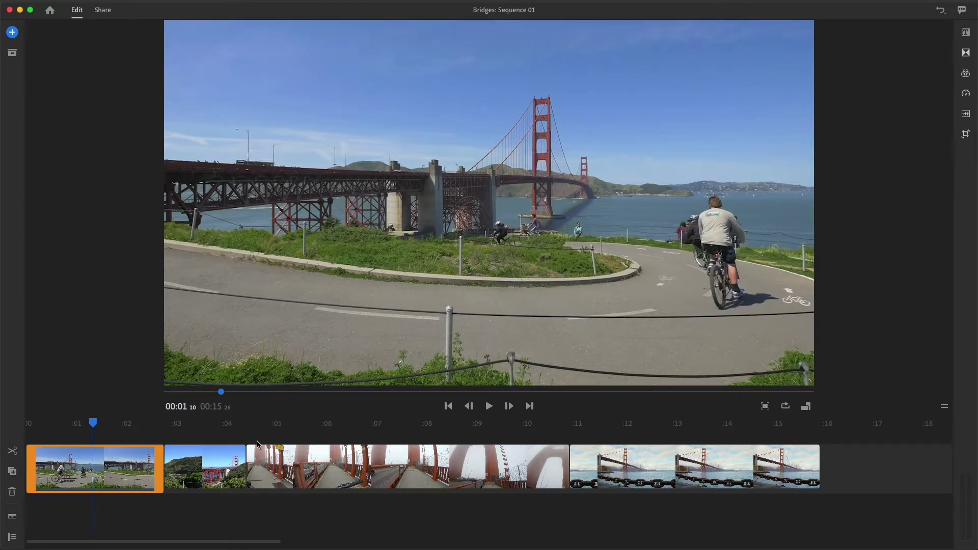
{"action": "left_click", "coordinate": [965, 52]}
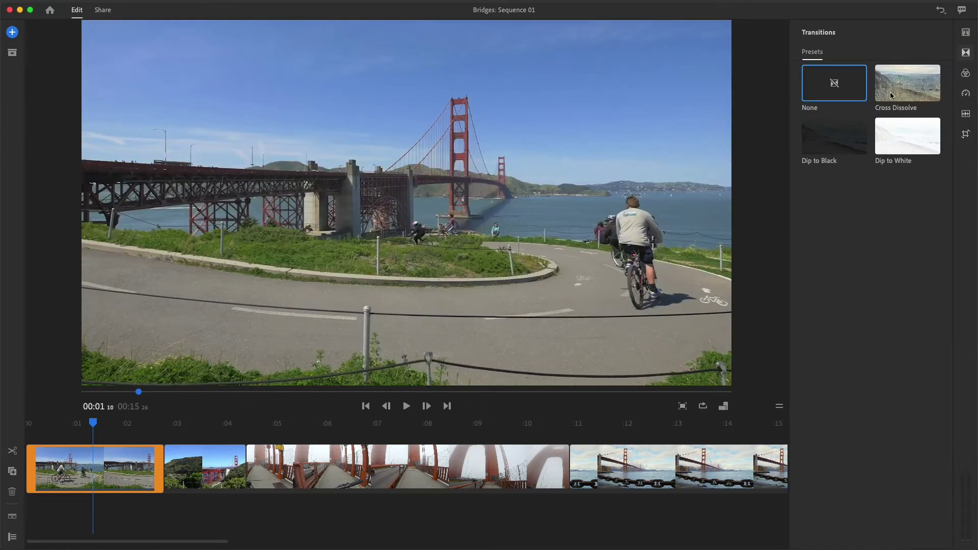
{"action": "left_click", "coordinate": [892, 90]}
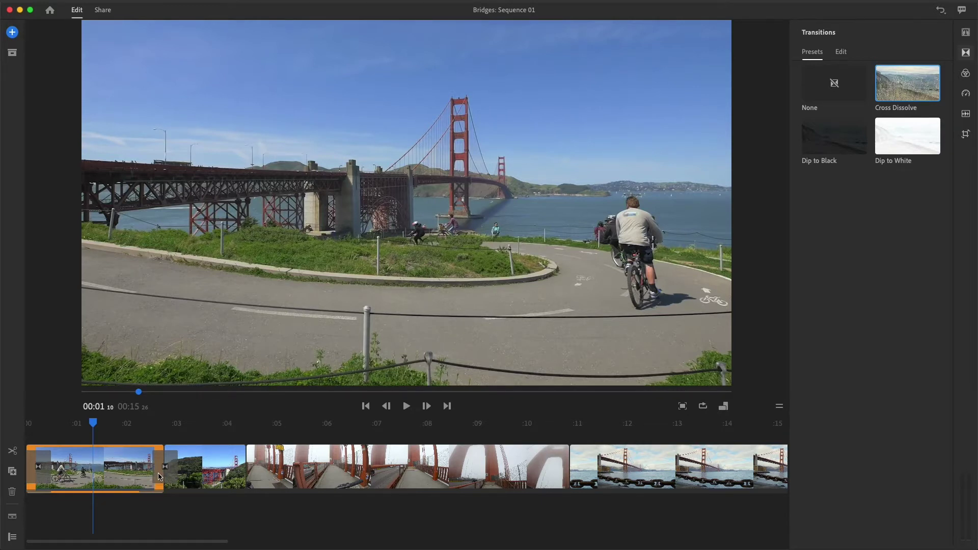
Rewind to the sequence start and play back the fade-in and dissolve into the second clip
{"action": "left_click_drag", "start_coordinate": [93, 422], "coordinate": [10, 425]}
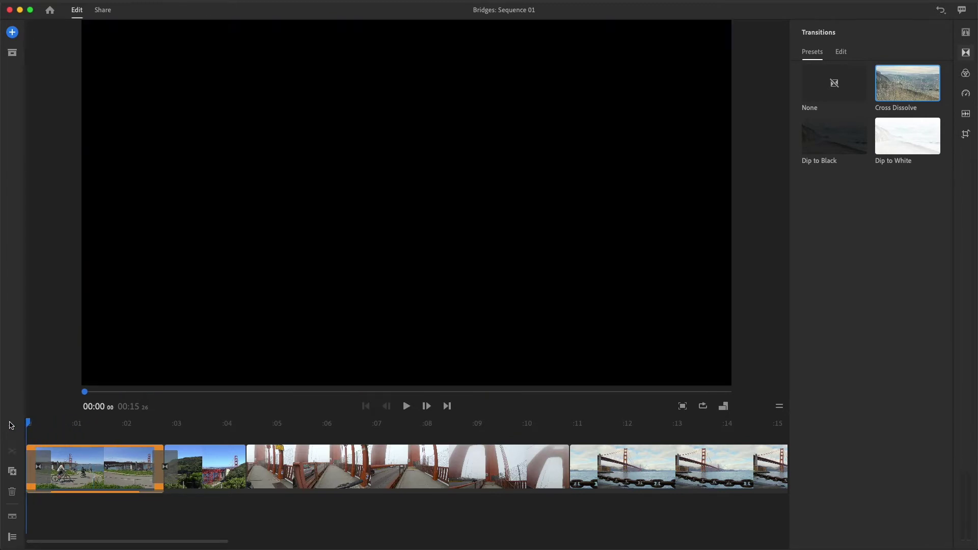
{"action": "key", "text": "space"}
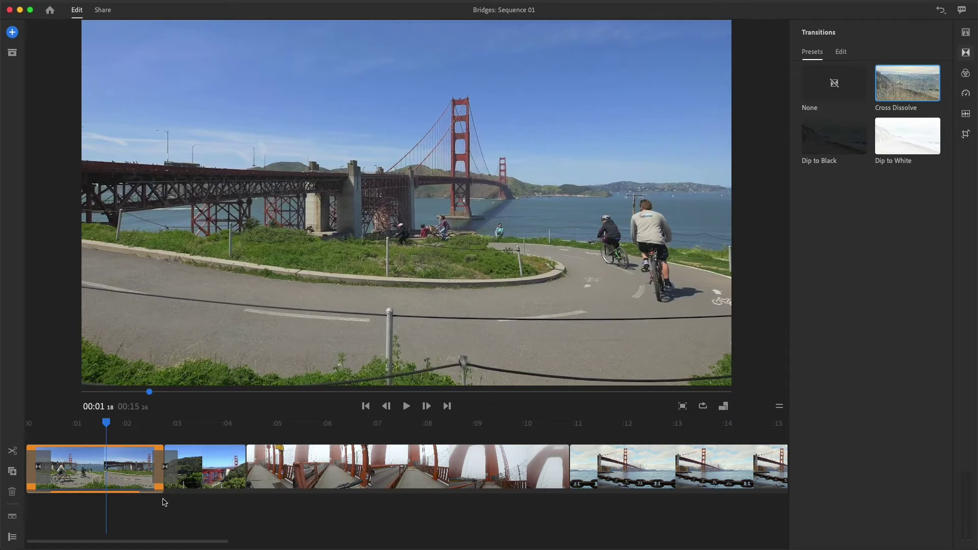
{"action": "key", "text": "space"}
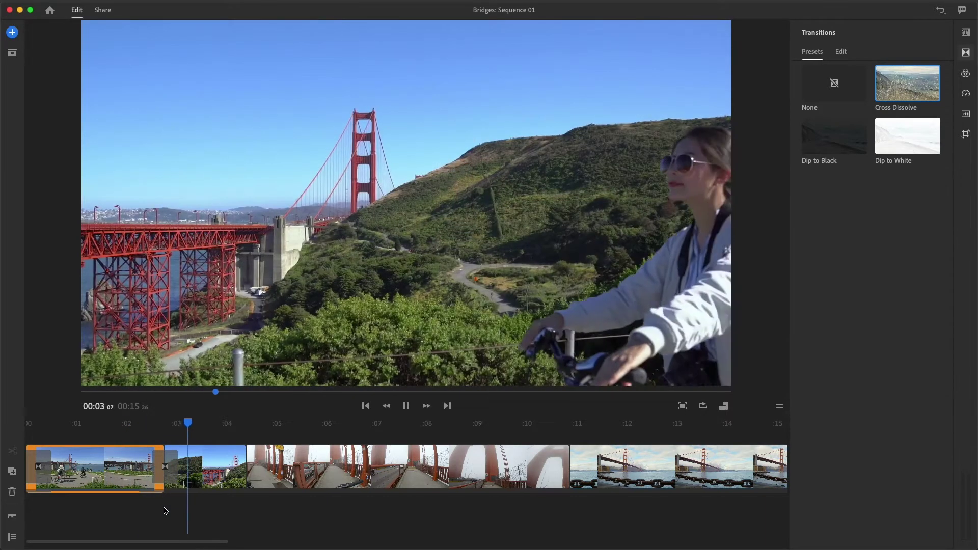
{"action": "key", "text": "space"}
Select all clips, add Cross Dissolves everywhere, then clear every transition with the None preset
{"action": "key", "text": "super+a"}
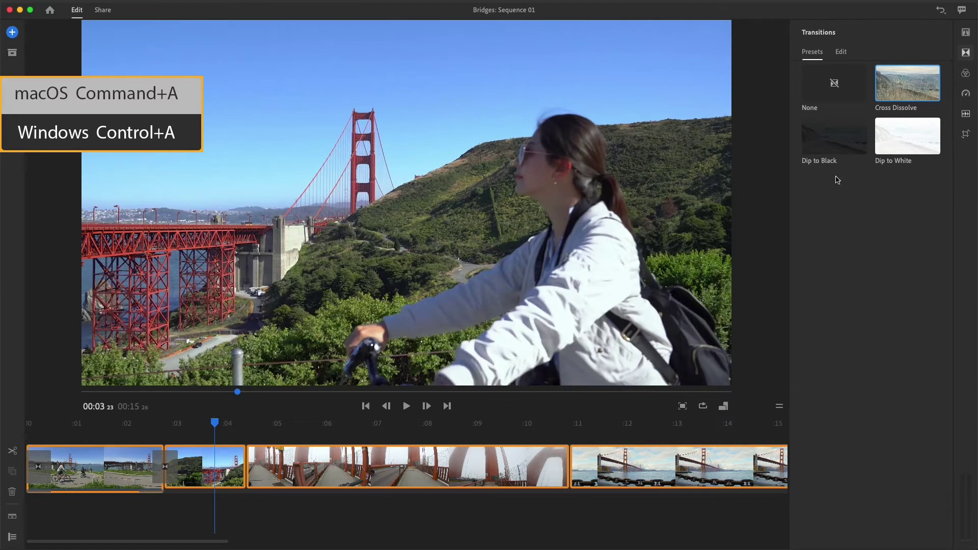
{"action": "left_click", "coordinate": [904, 87]}
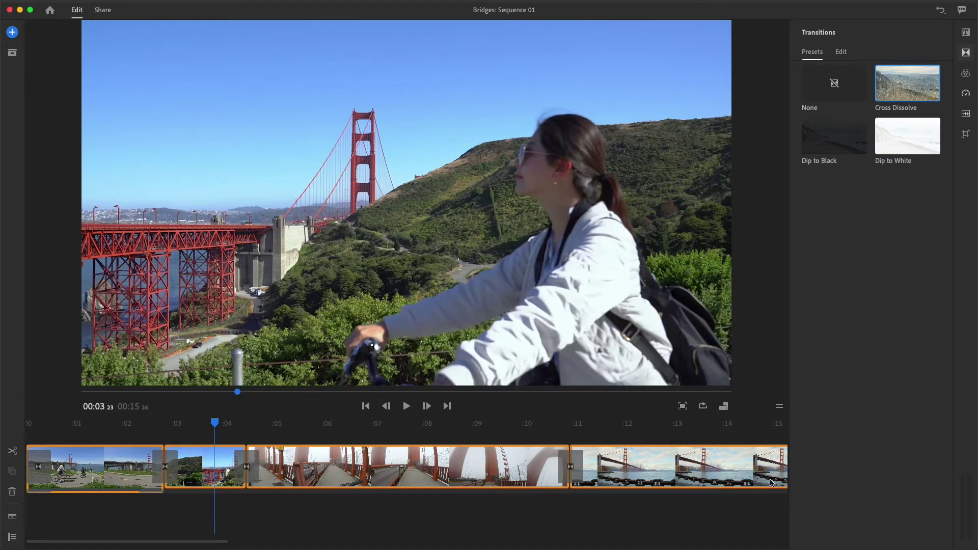
{"action": "left_click", "coordinate": [846, 84]}
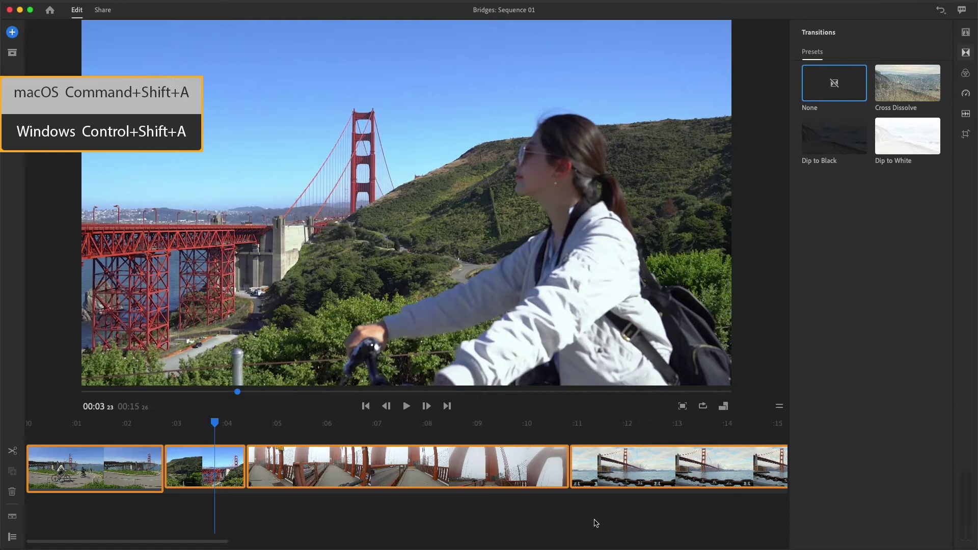
Give only the first clip a Dip to Black and preview it from the sequence start
{"action": "left_click", "coordinate": [93, 455]}
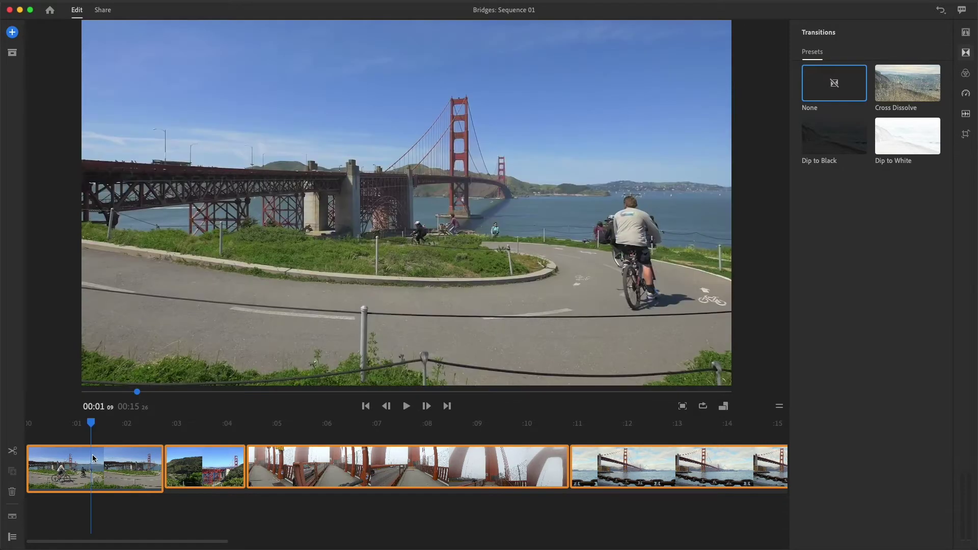
{"action": "key", "text": "super+shift+a"}
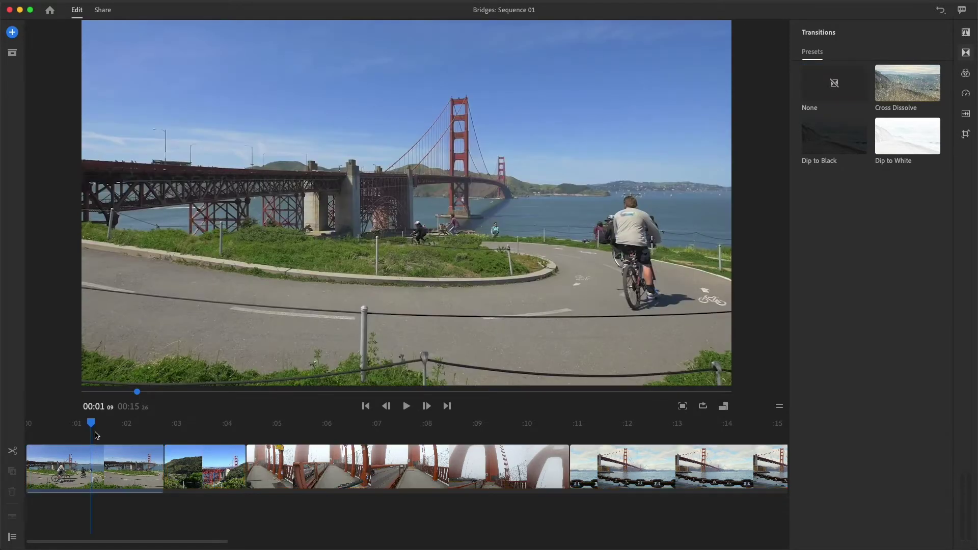
{"action": "left_click", "coordinate": [117, 469]}
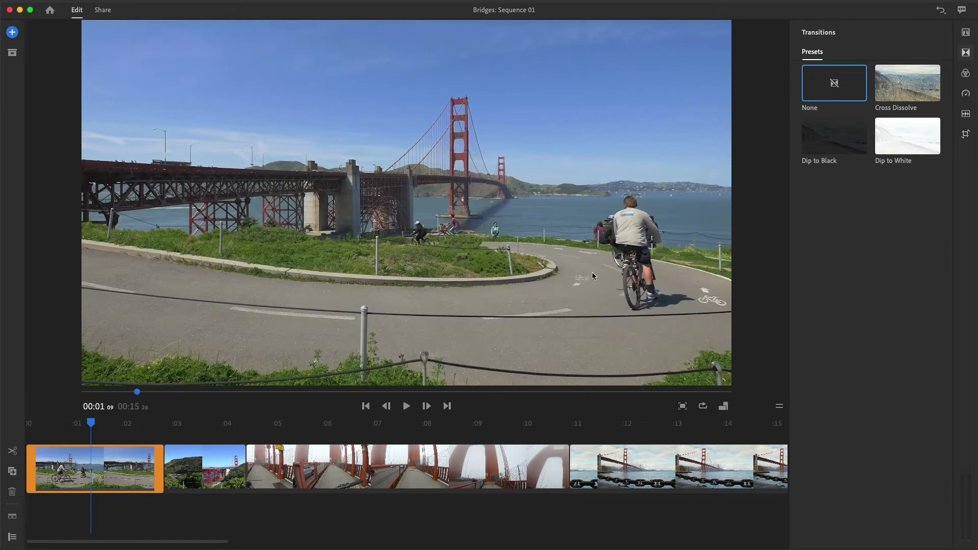
{"action": "left_click", "coordinate": [825, 151]}
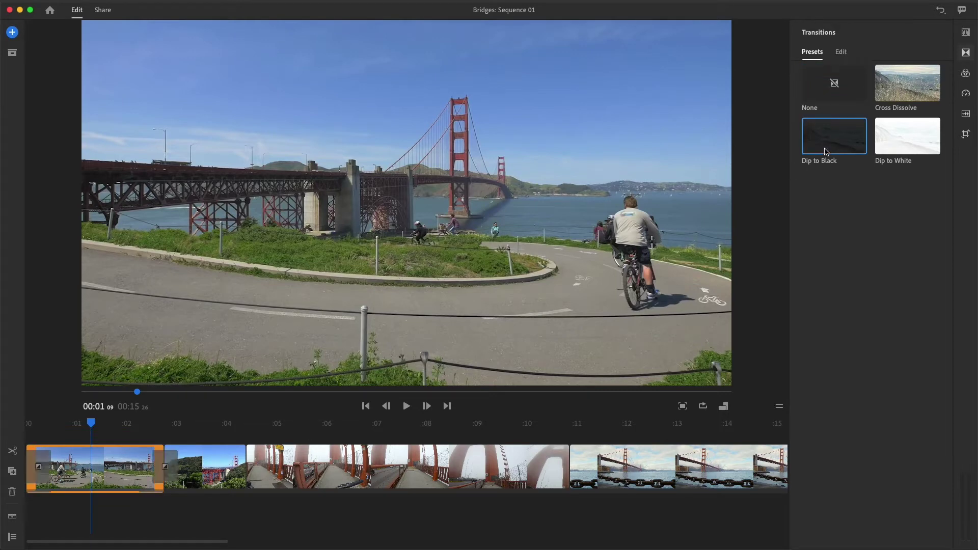
{"action": "left_click_drag", "start_coordinate": [85, 421], "coordinate": [23, 429]}
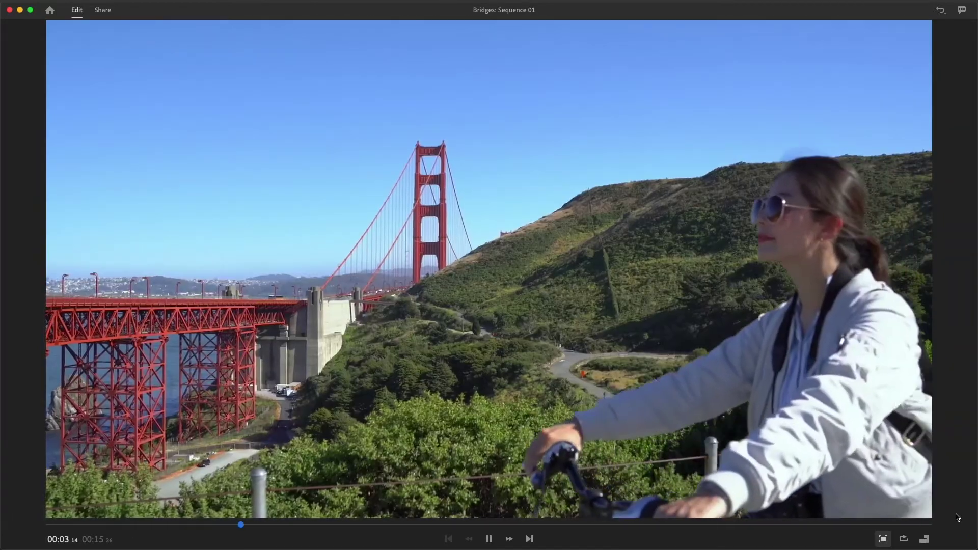
{"action": "key", "text": "space"}
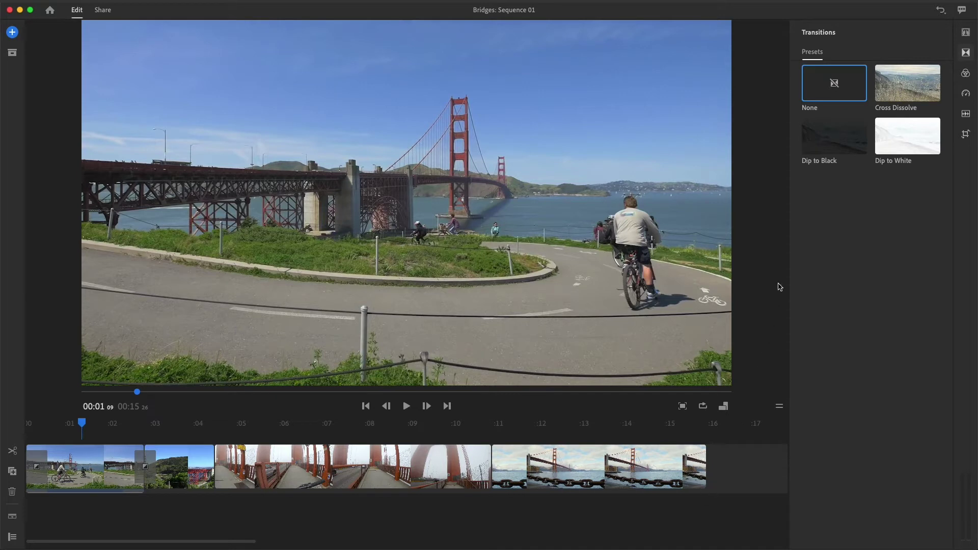
Add Dip to Black at the end of the chain-and-bridge clip and preview the fade-out
{"action": "left_click", "coordinate": [825, 147]}
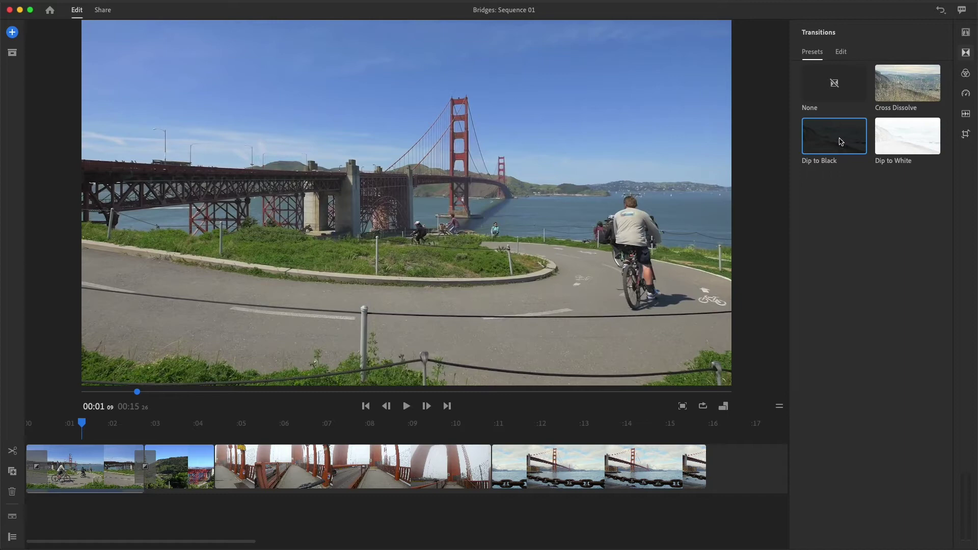
{"action": "mouse_move", "coordinate": [841, 142]}
{"action": "left_mouse_down"}
{"action": "mouse_move", "coordinate": [775, 316]}
{"action": "mouse_move", "coordinate": [700, 468]}
{"action": "left_mouse_up"}
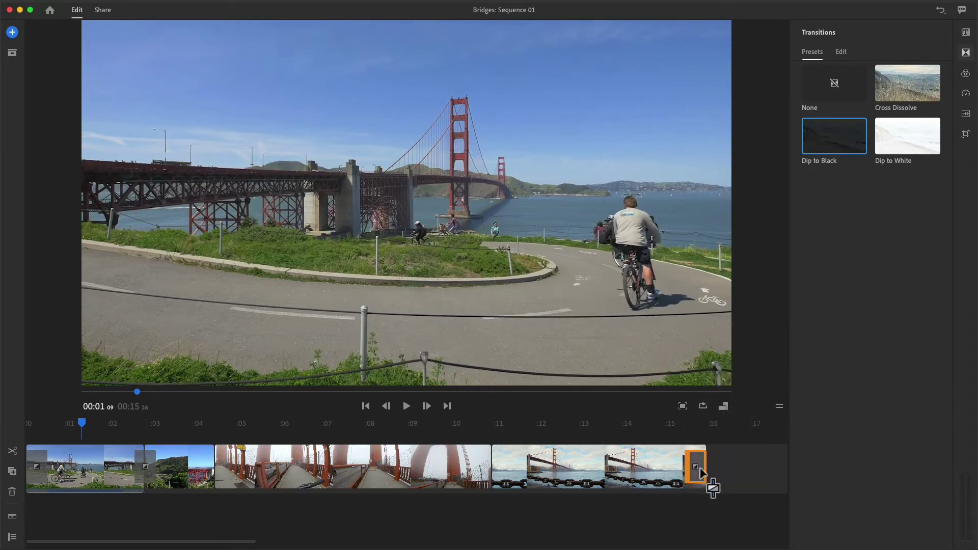
{"action": "left_click", "coordinate": [673, 430]}
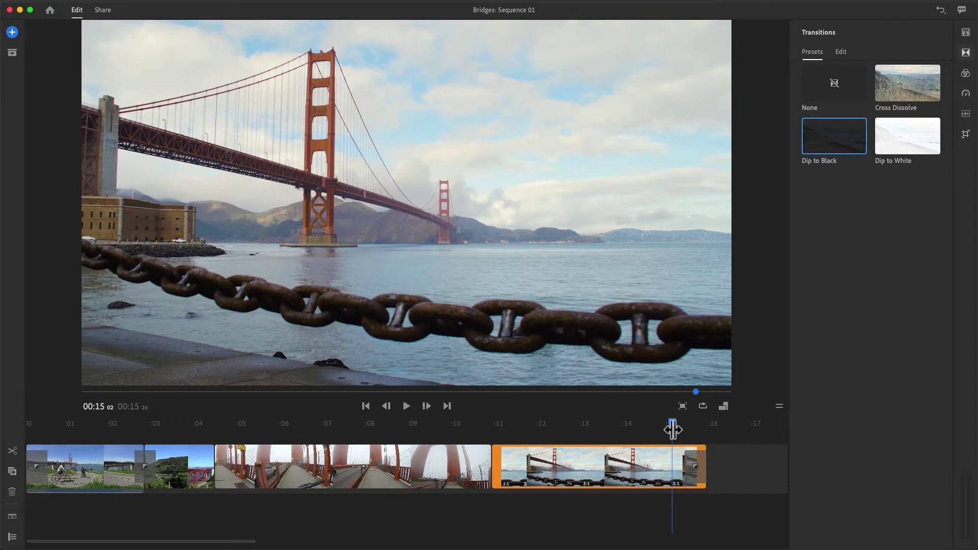
{"action": "key", "text": "space"}
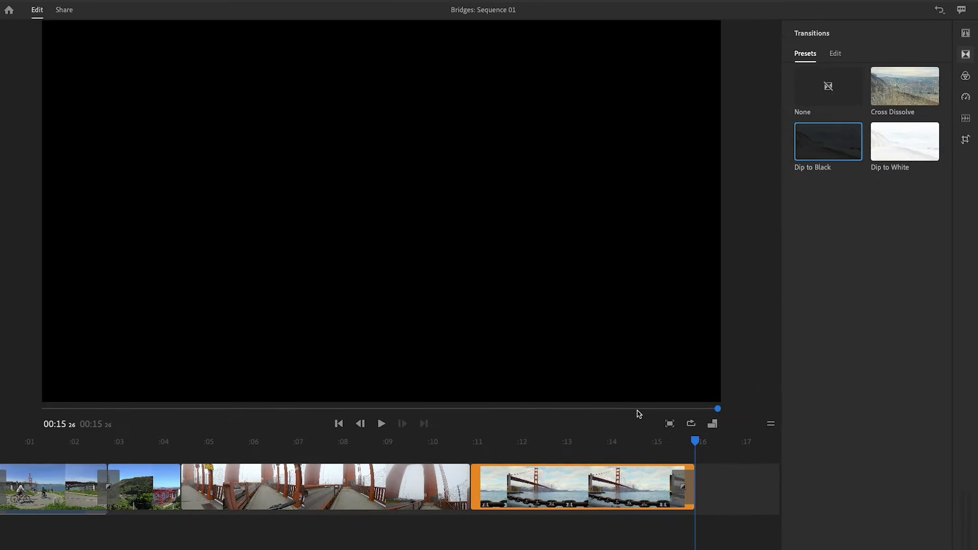
Play the sequence from 00:09 to 00:13 to review the walkway-to-chain cut
{"action": "left_click", "coordinate": [416, 433]}
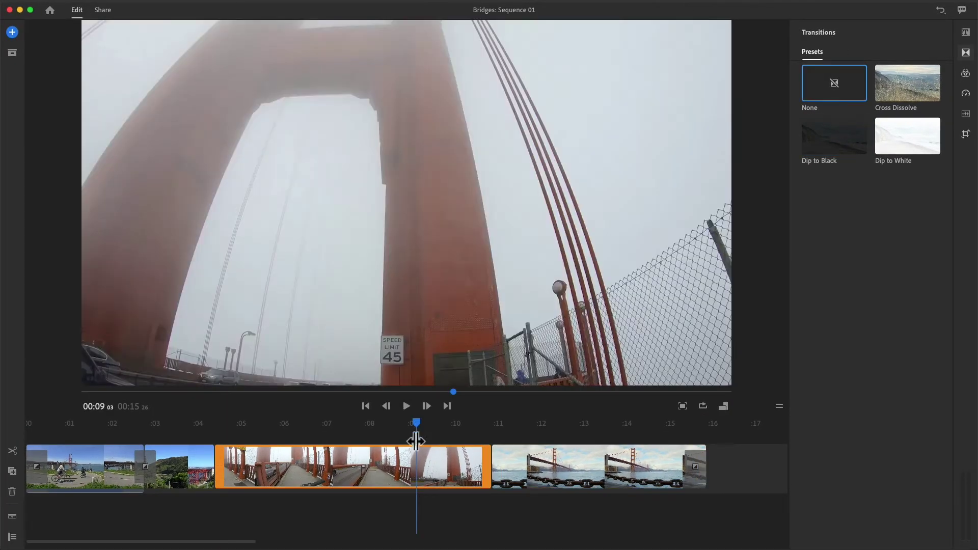
{"action": "key", "text": "space"}
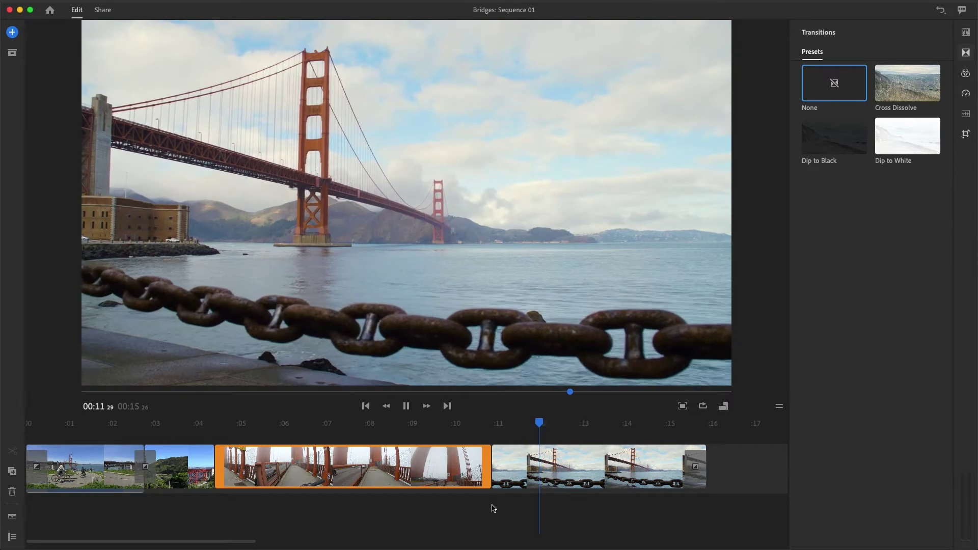
{"action": "key", "text": "space"}
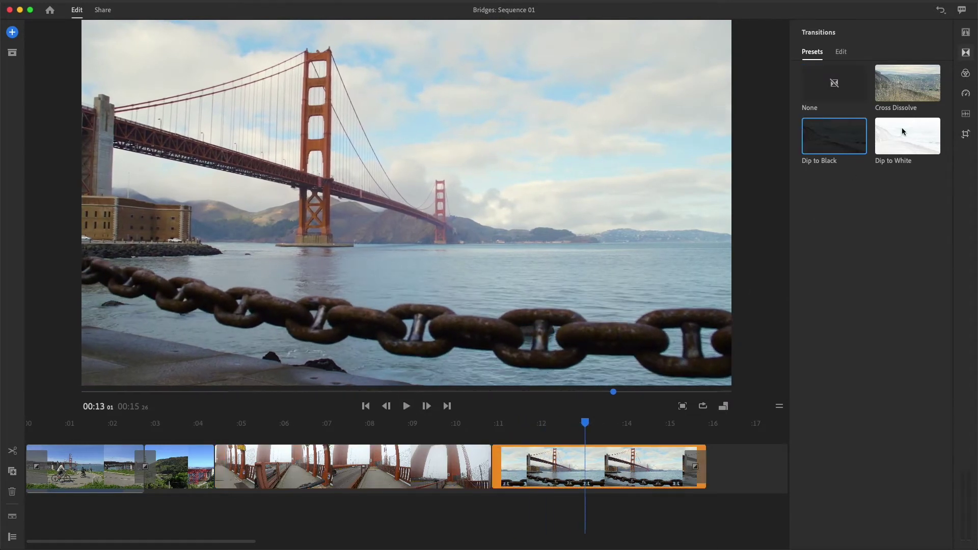
Place a Dip to White between the walkway and chain clips and preview it from 00:09
{"action": "left_click_drag", "start_coordinate": [902, 136], "coordinate": [493, 468]}
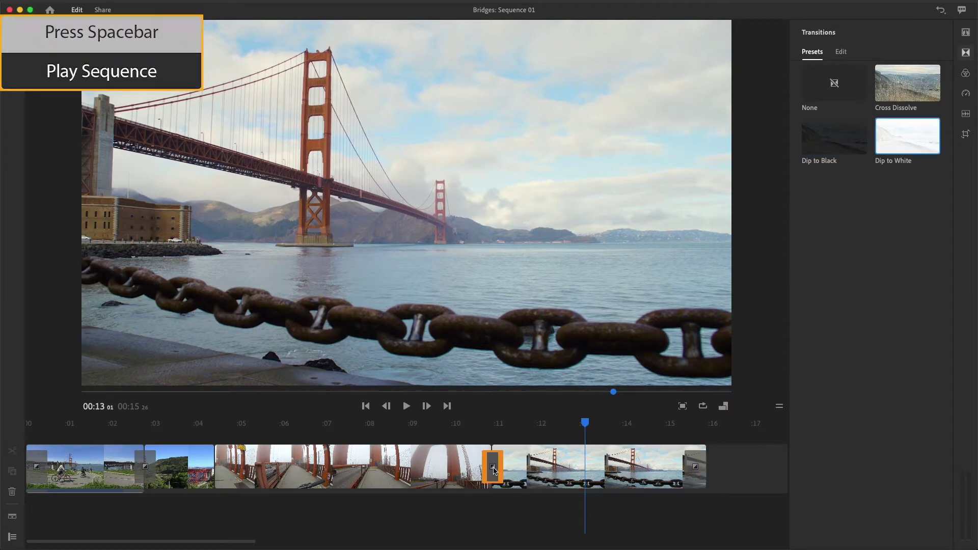
{"action": "left_click", "coordinate": [431, 423]}
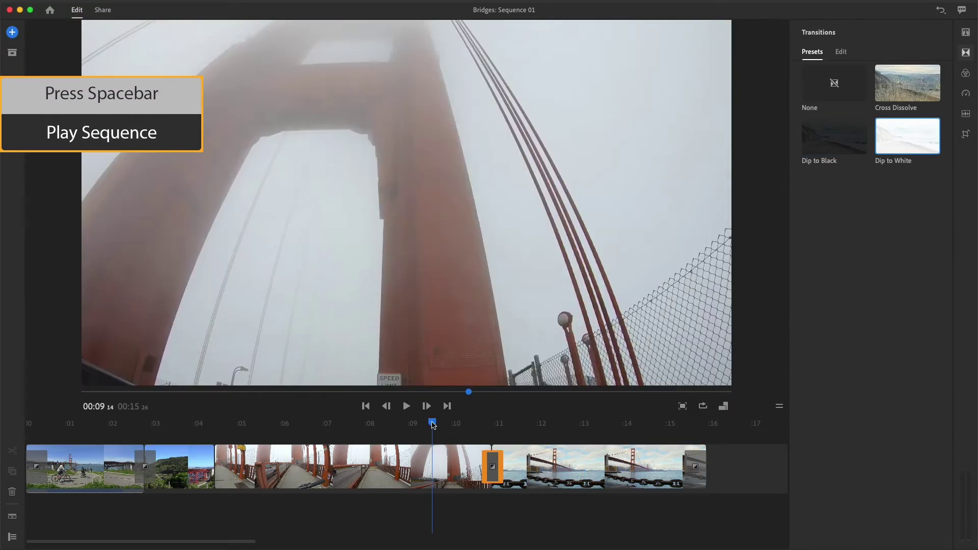
{"action": "key", "text": "space"}
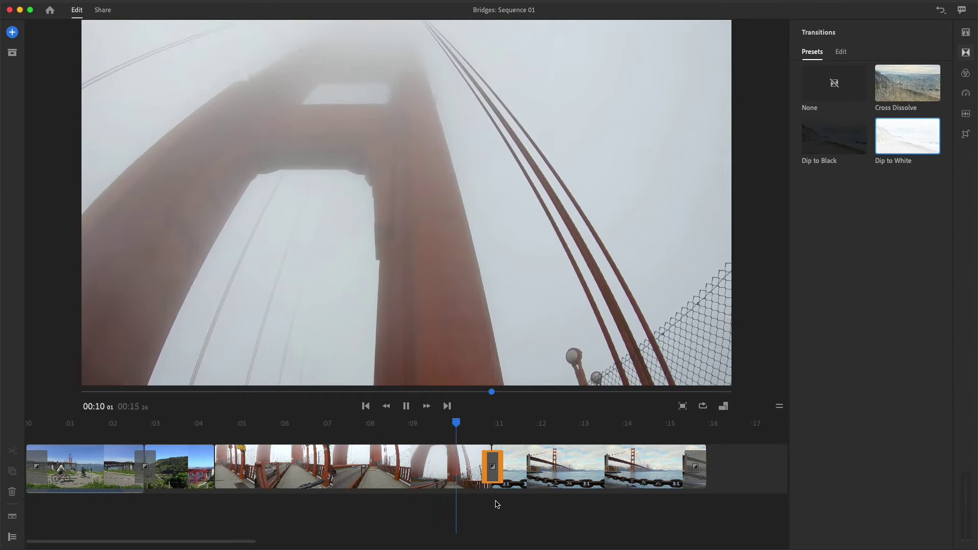
{"action": "key", "text": "space"}
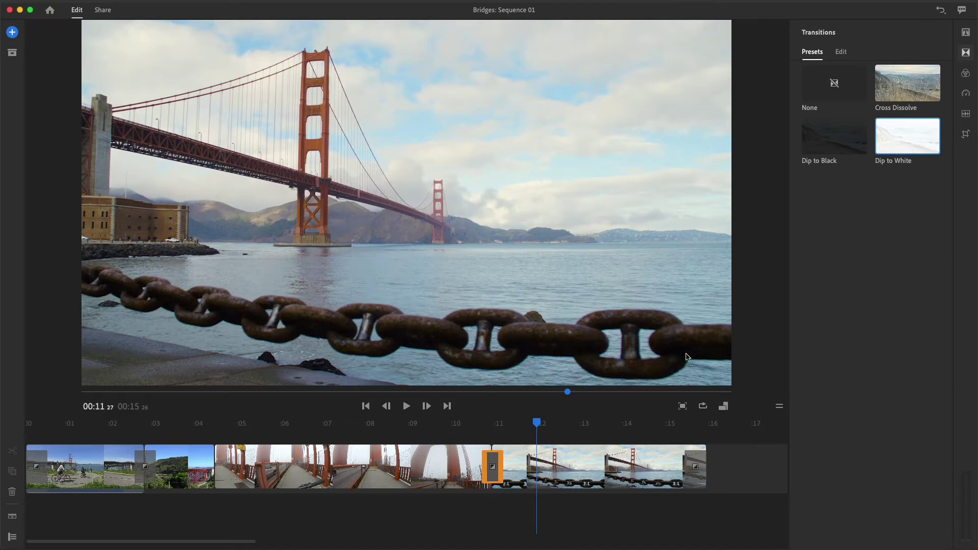
Set the Dip to White transition's duration to 2.00 seconds, up from 0.67
{"action": "left_click", "coordinate": [841, 52]}
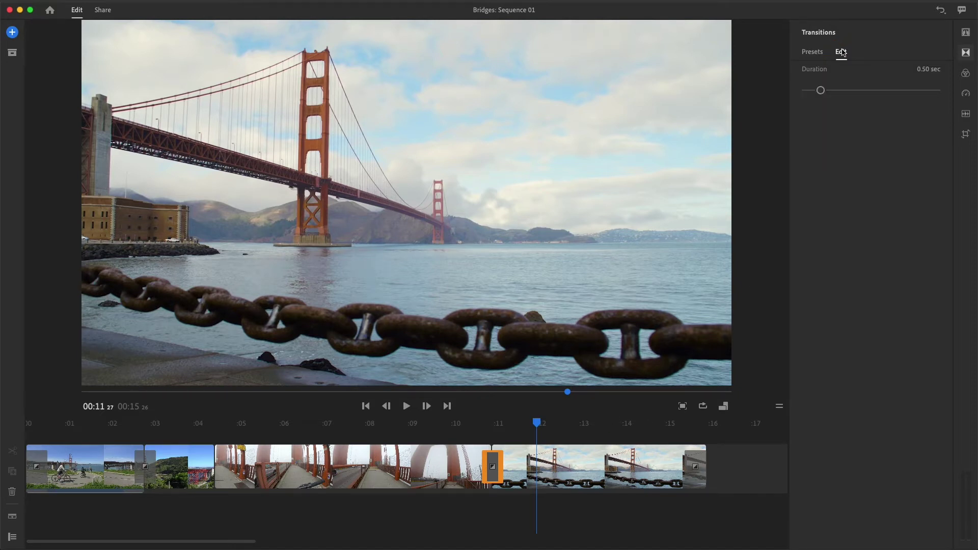
{"action": "left_click_drag", "start_coordinate": [821, 91], "coordinate": [859, 92]}
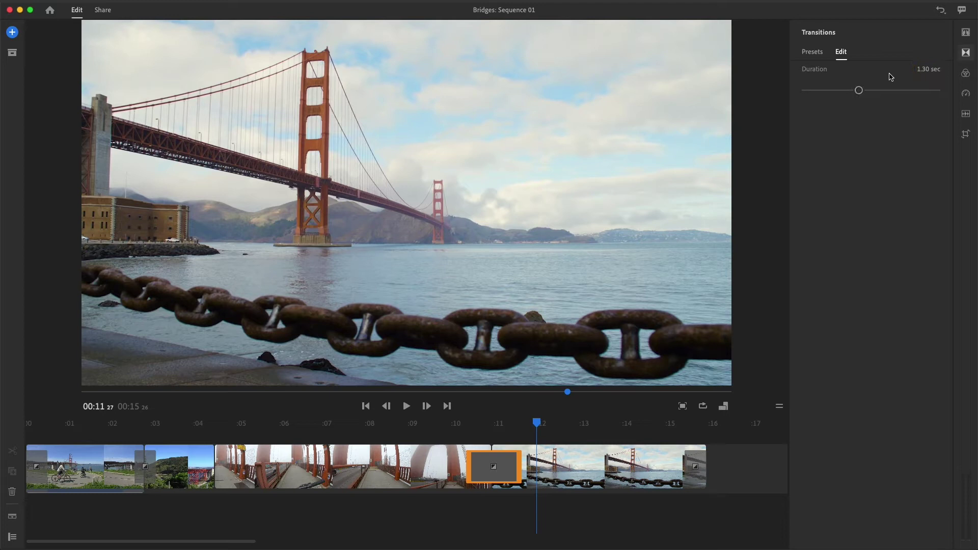
{"action": "left_click", "coordinate": [918, 68]}
{"action": "type", "text": "2"}
{"action": "key", "text": "Return"}
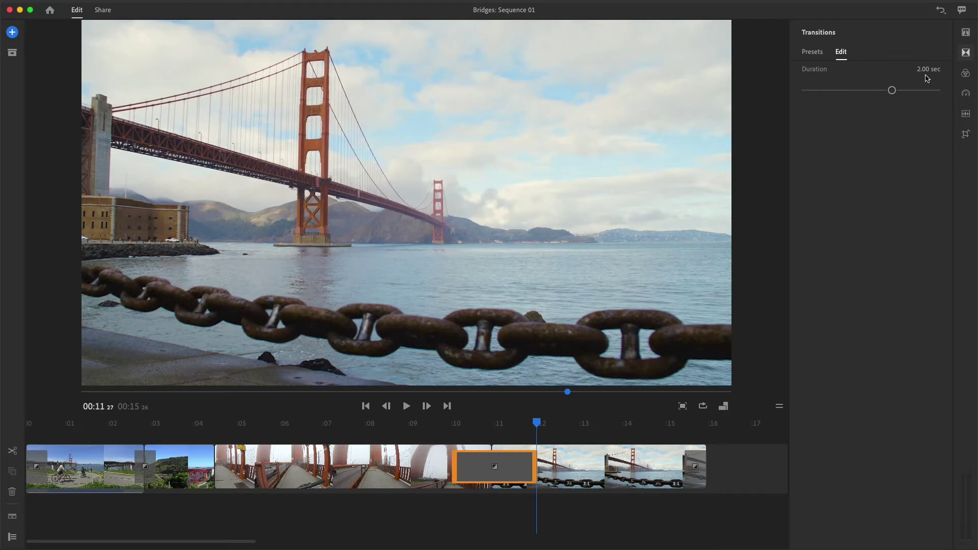
{"action": "left_click", "coordinate": [394, 439]}
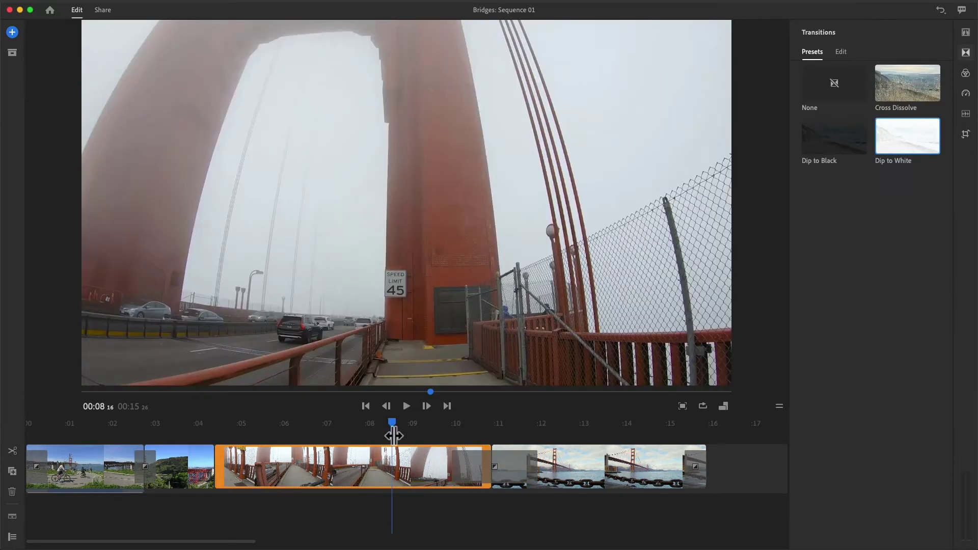
{"action": "key", "text": "space"}
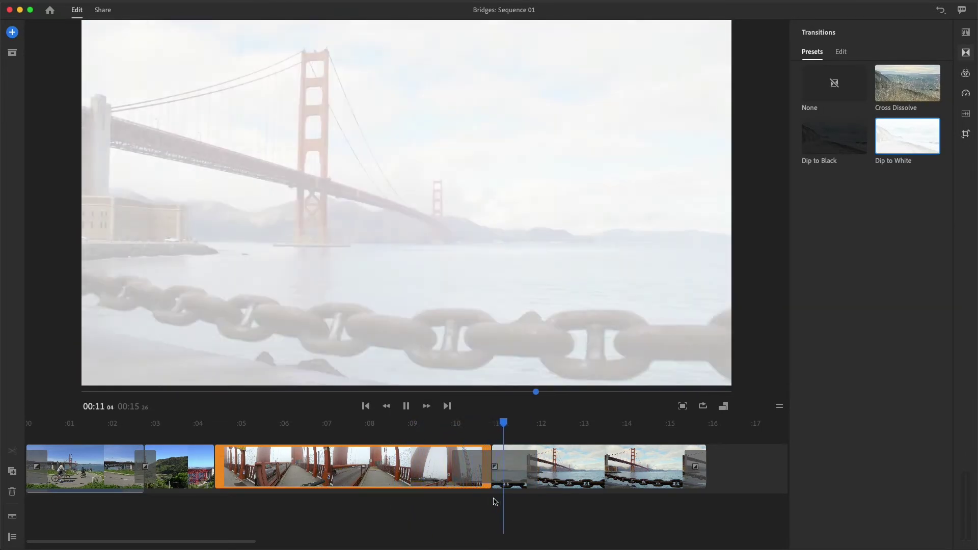
{"action": "key", "text": "space"}
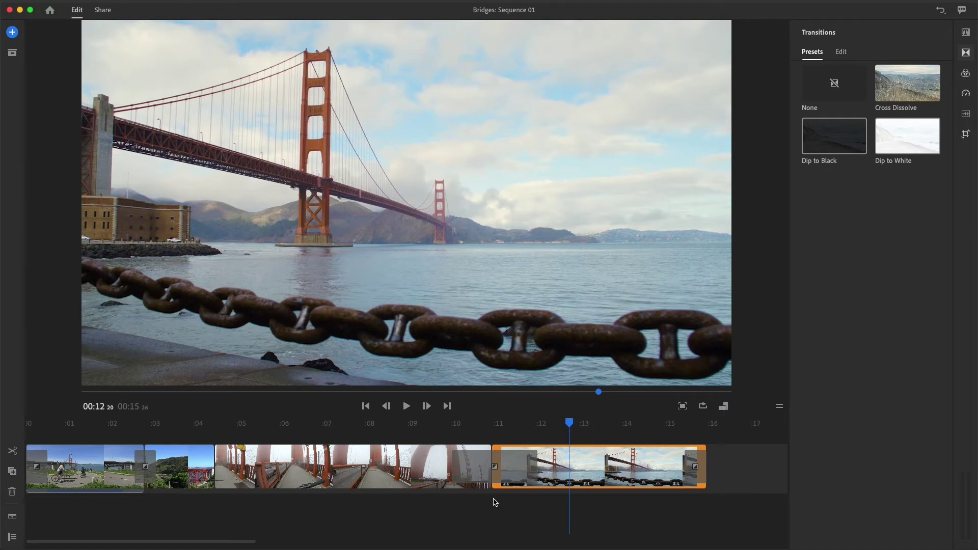
{"action": "left_click", "coordinate": [196, 431]}
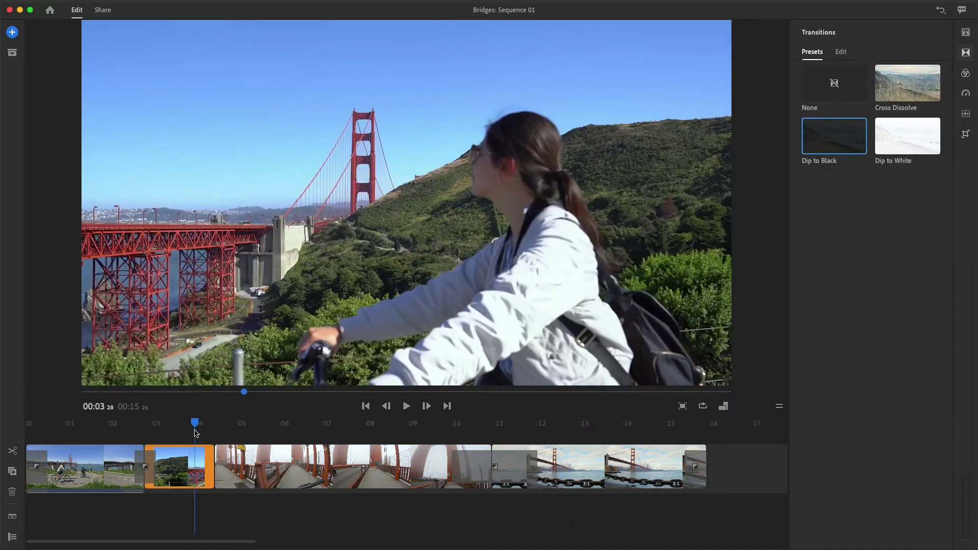
{"action": "key", "text": "space"}
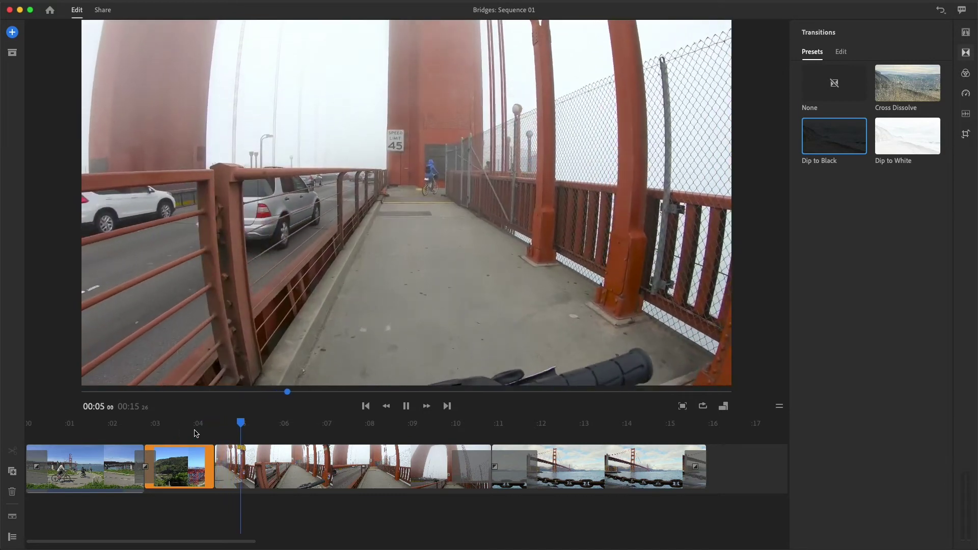
{"action": "key", "text": "space"}
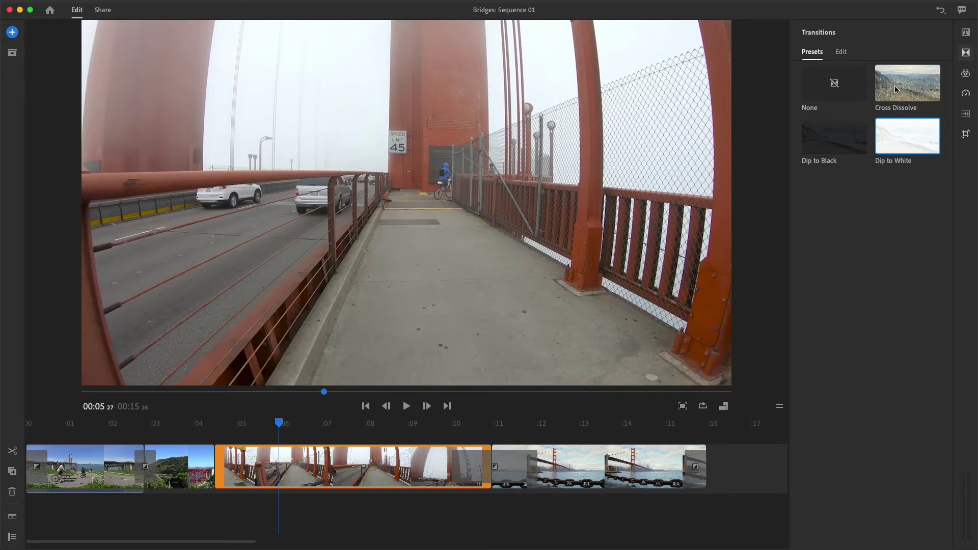
Add a Cross Dissolve between the hillside bridge and walkway clips and preview it
{"action": "left_click_drag", "start_coordinate": [895, 90], "coordinate": [214, 461]}
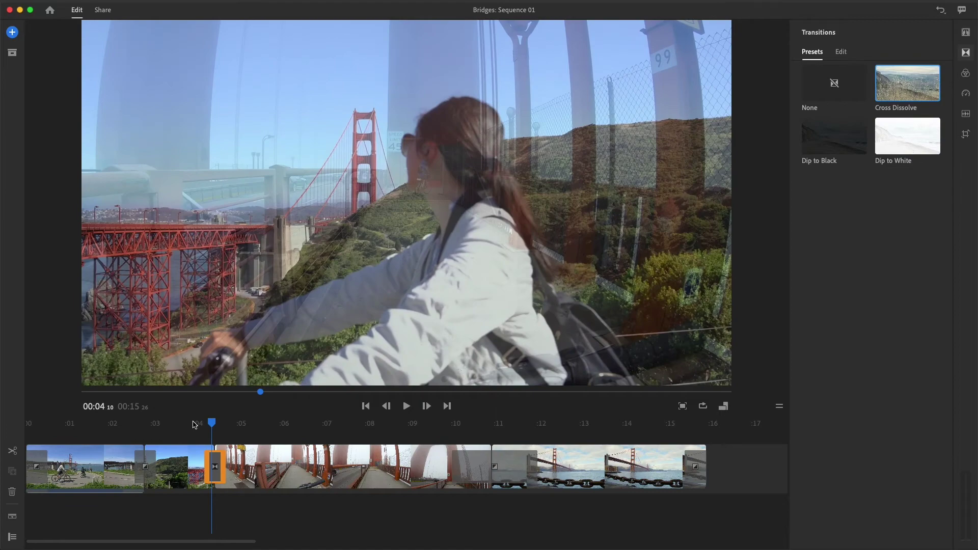
{"action": "left_click", "coordinate": [189, 424]}
{"action": "key", "text": "space"}
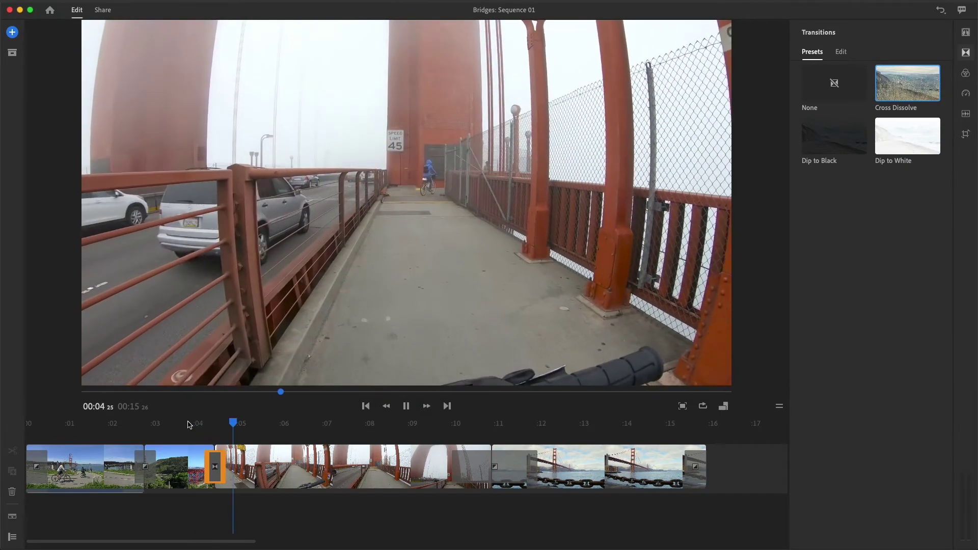
{"action": "key", "text": "space"}
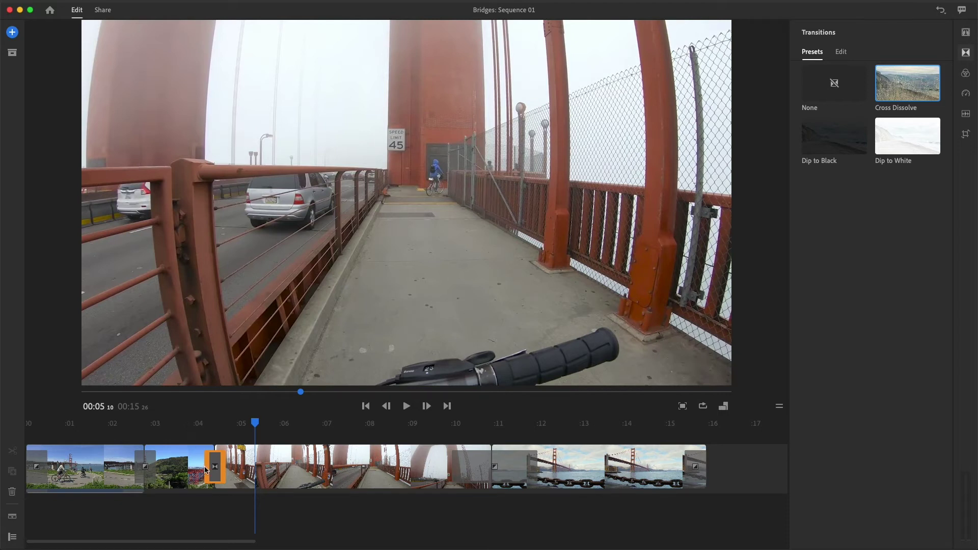
Lengthen and reposition the hillside-to-walkway cross dissolve on a zoomed-in timeline, then preview it
{"action": "left_click_drag", "start_coordinate": [213, 471], "coordinate": [207, 471]}
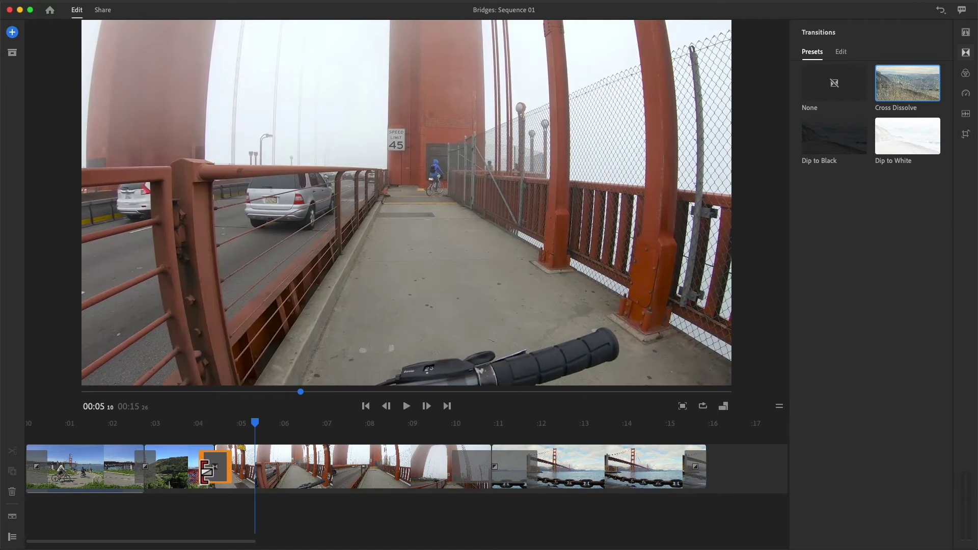
{"action": "left_click", "coordinate": [205, 427]}
{"action": "key", "text": "equal"}
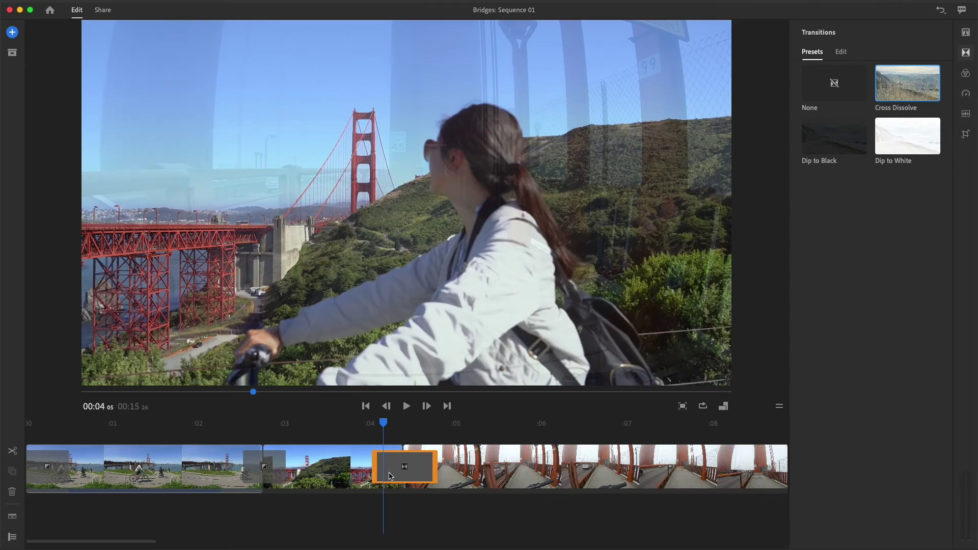
{"action": "mouse_move", "coordinate": [427, 472]}
{"action": "left_mouse_down"}
{"action": "mouse_move", "coordinate": [404, 472]}
{"action": "mouse_move", "coordinate": [442, 473]}
{"action": "left_mouse_up"}
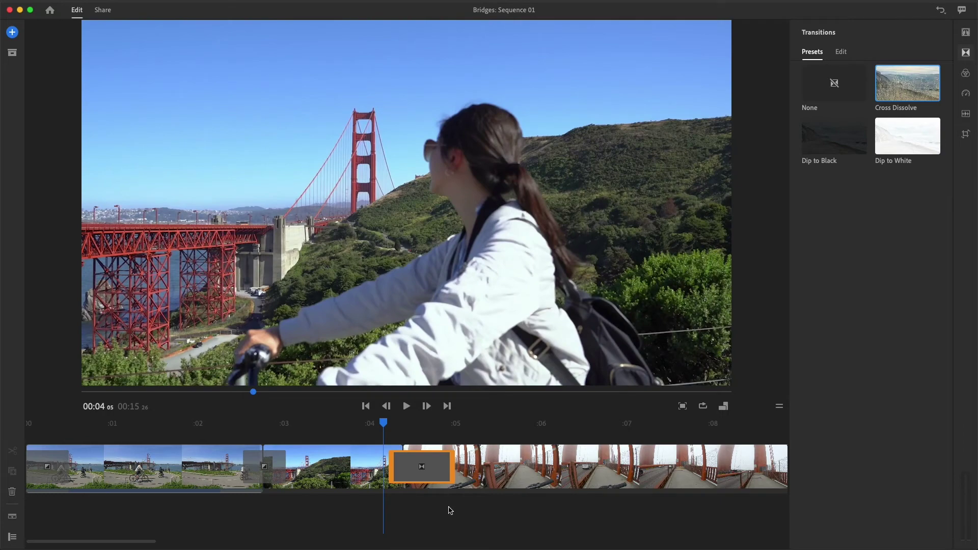
{"action": "key", "text": "space"}
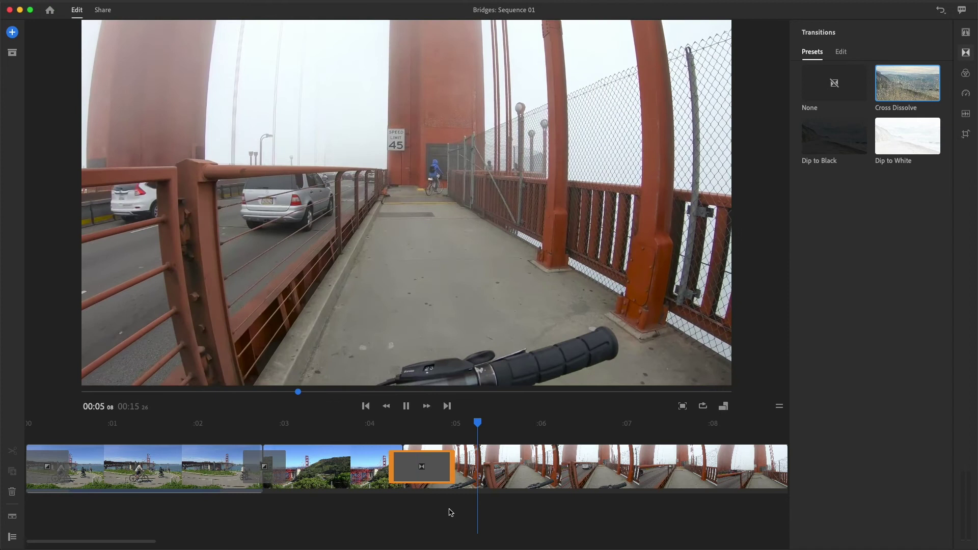
{"action": "key", "text": "space"}
Slide the cross dissolve to finish exactly at the cut and play it back from 00:03
{"action": "left_click_drag", "start_coordinate": [447, 479], "coordinate": [395, 477]}
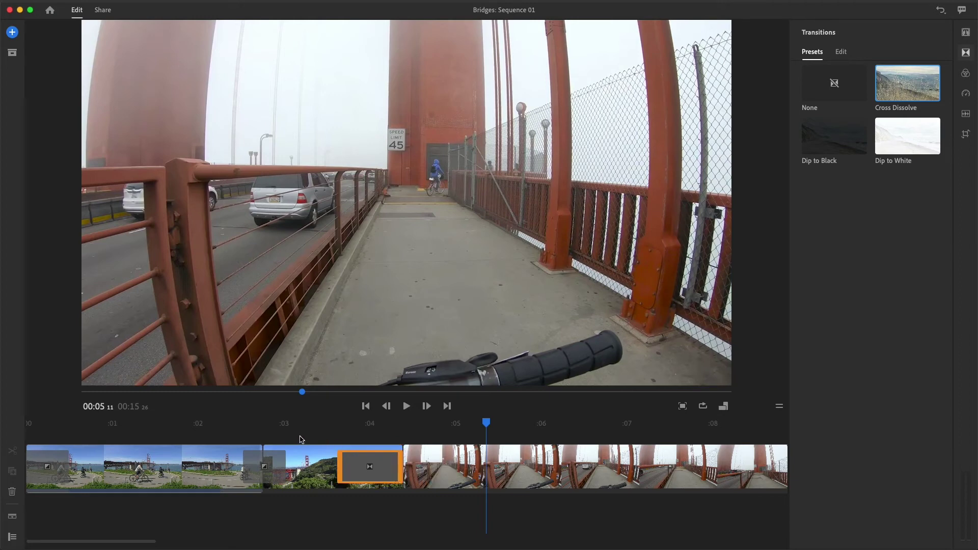
{"action": "left_click", "coordinate": [300, 439]}
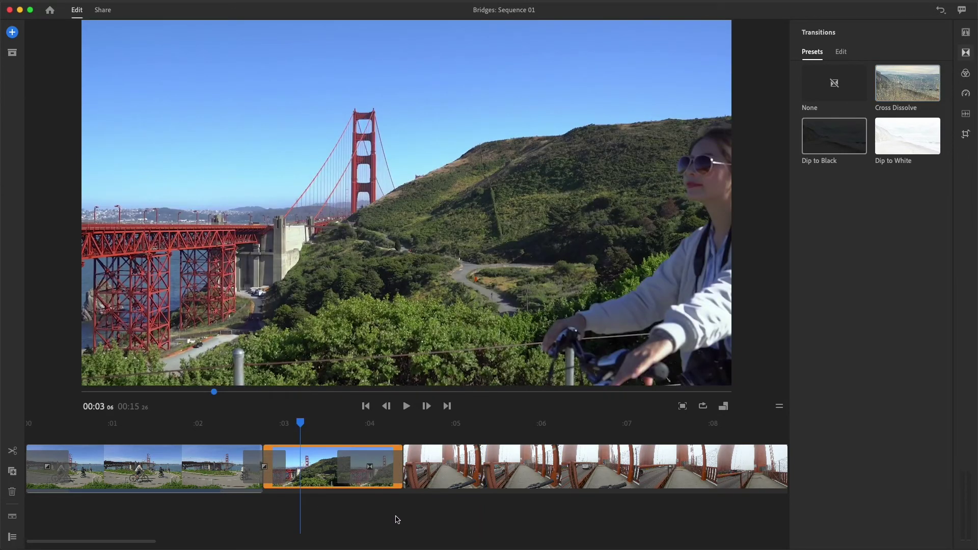
{"action": "key", "text": "space"}
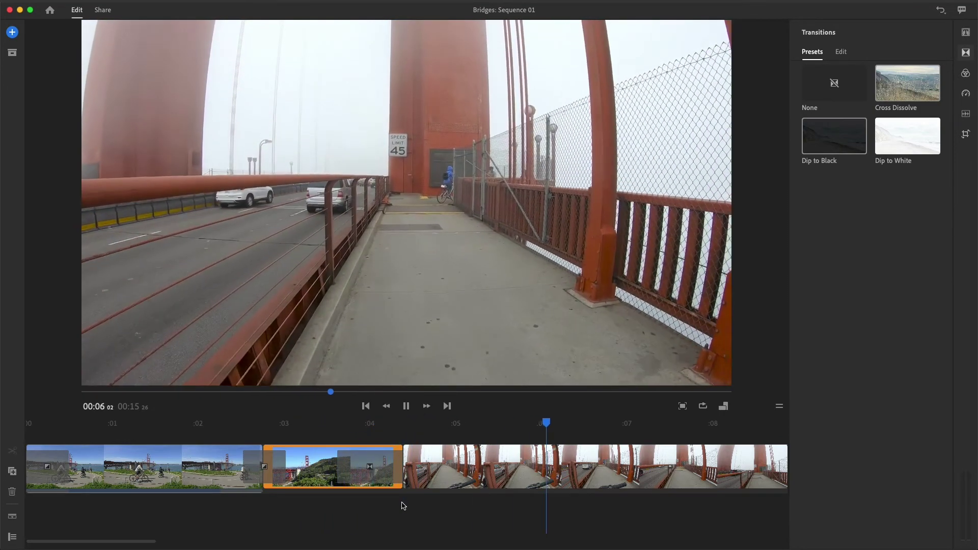
{"action": "key", "text": "space"}
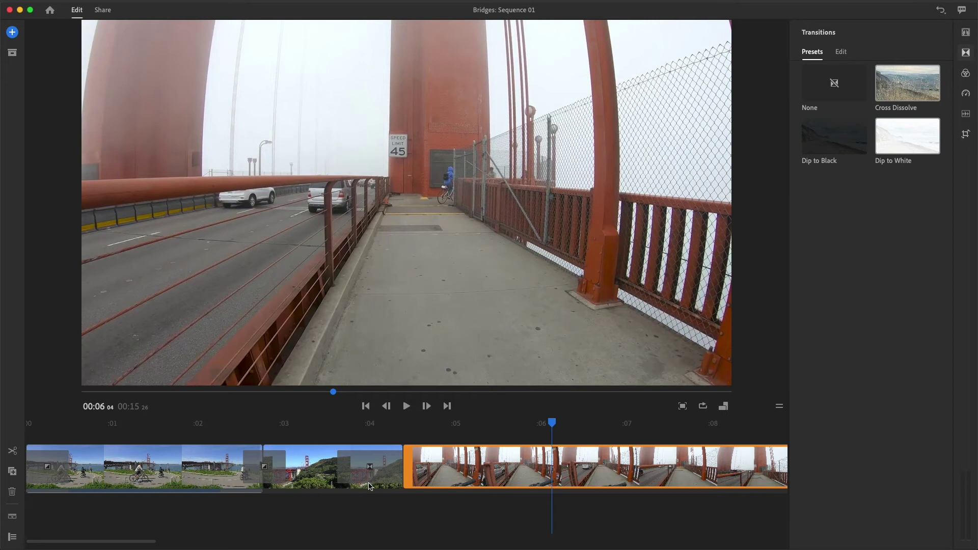
Replace the Dip to Black between the cyclists and hillside clips with a Cross Dissolve
{"action": "left_click", "coordinate": [261, 432]}
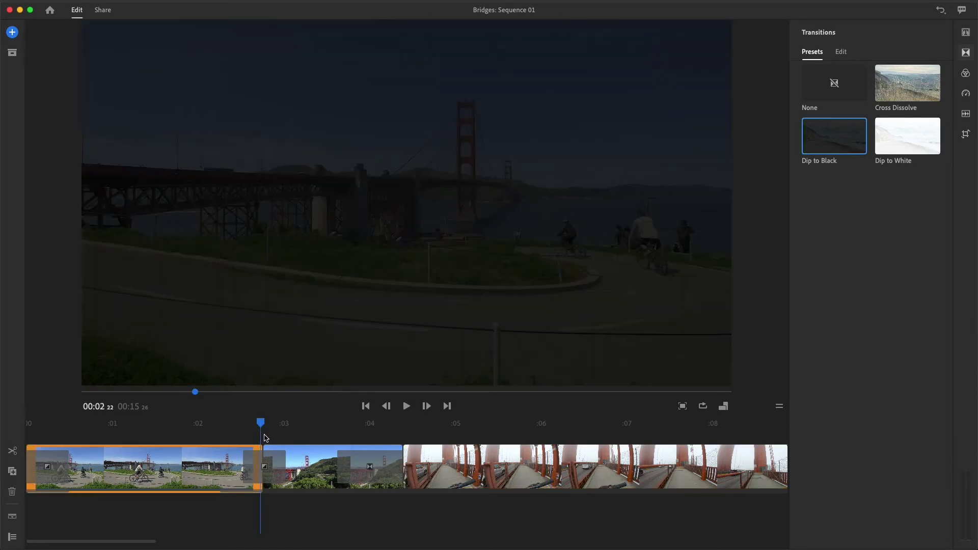
{"action": "left_click", "coordinate": [264, 480]}
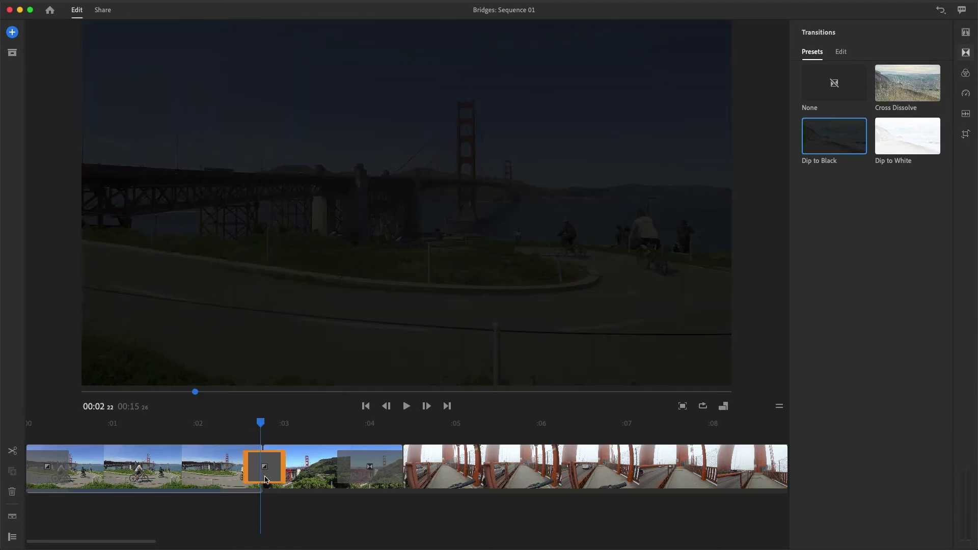
{"action": "left_click", "coordinate": [892, 96]}
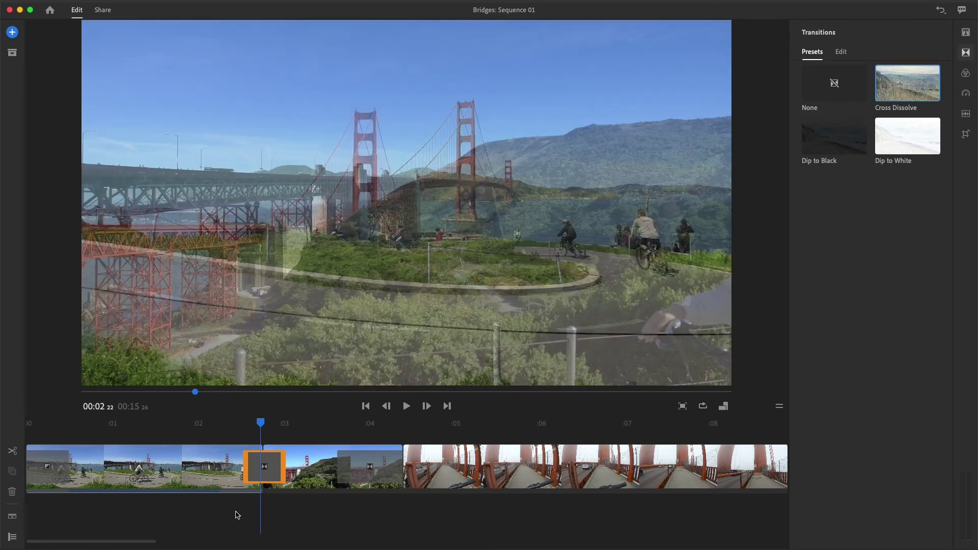
Preview the new first cut and reselect the transition between clips 1 and 2
{"action": "left_click", "coordinate": [240, 433]}
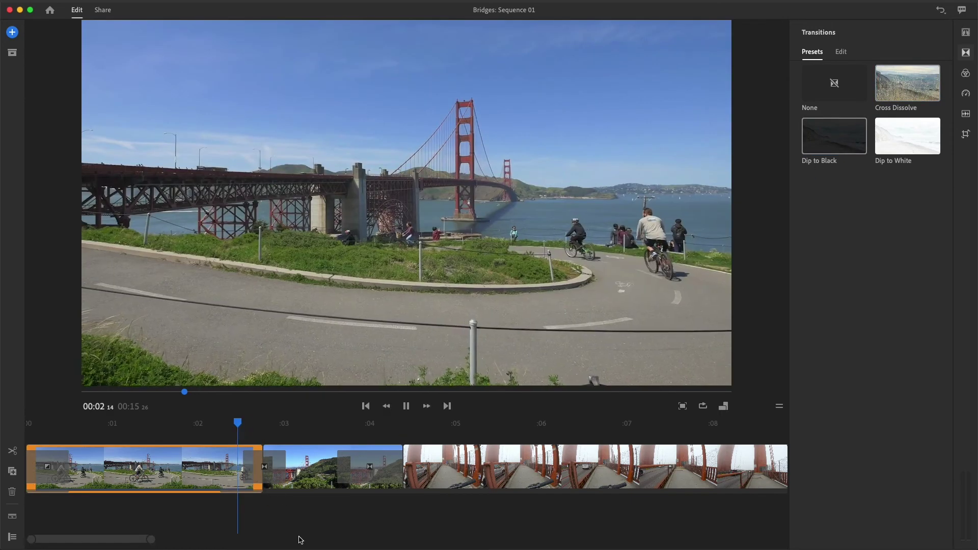
{"action": "key", "text": "space"}
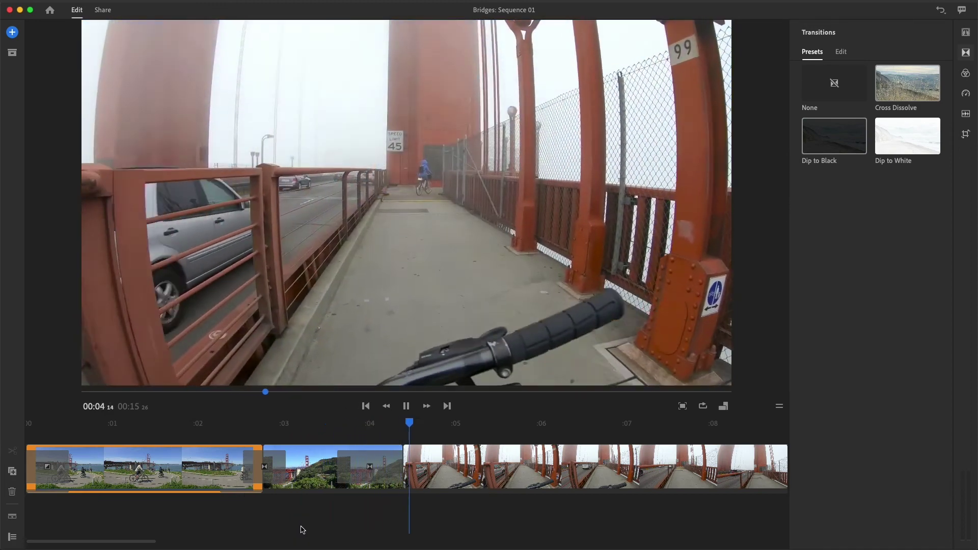
{"action": "key", "text": "space"}
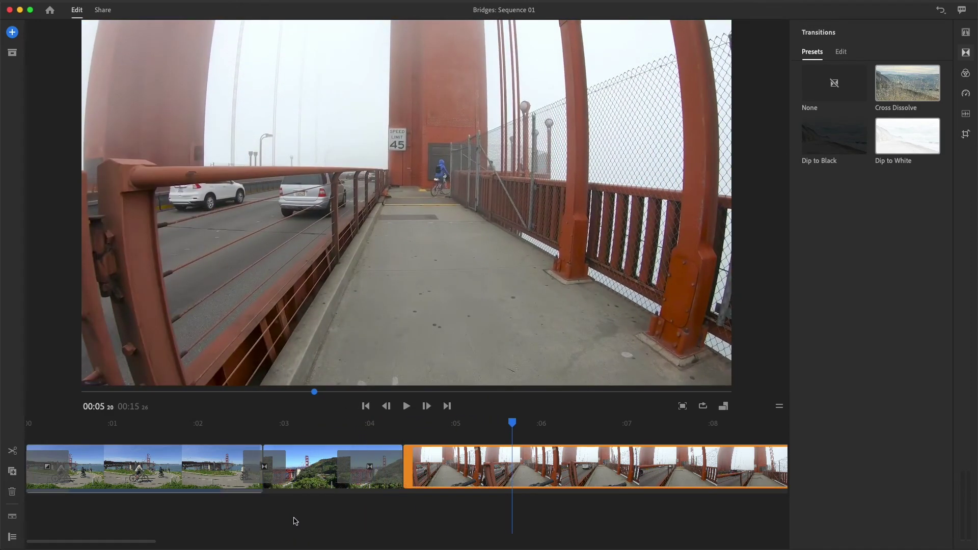
{"action": "left_click", "coordinate": [277, 467]}
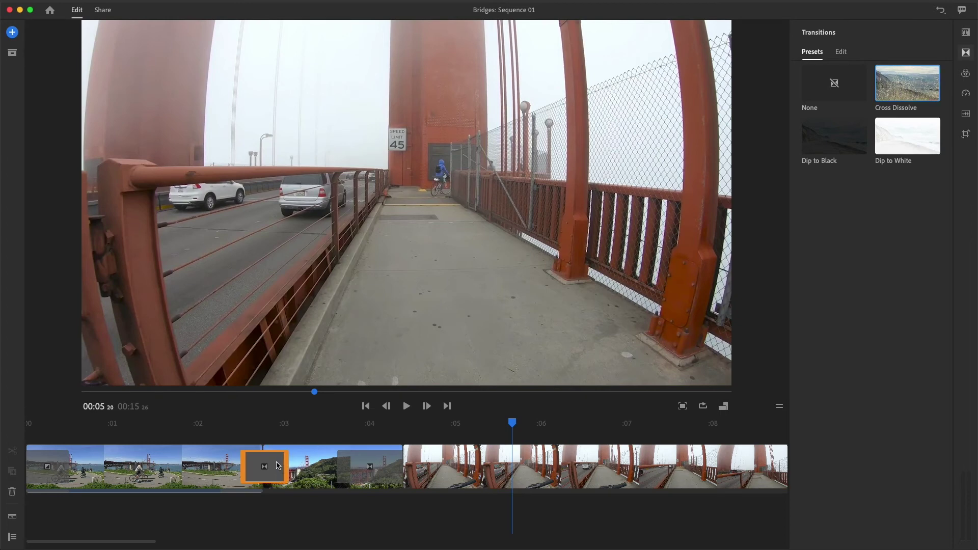
Set the first cross dissolve to 0.83 sec, then trial-lengthen every transition with all clips selected
{"action": "left_click", "coordinate": [278, 465]}
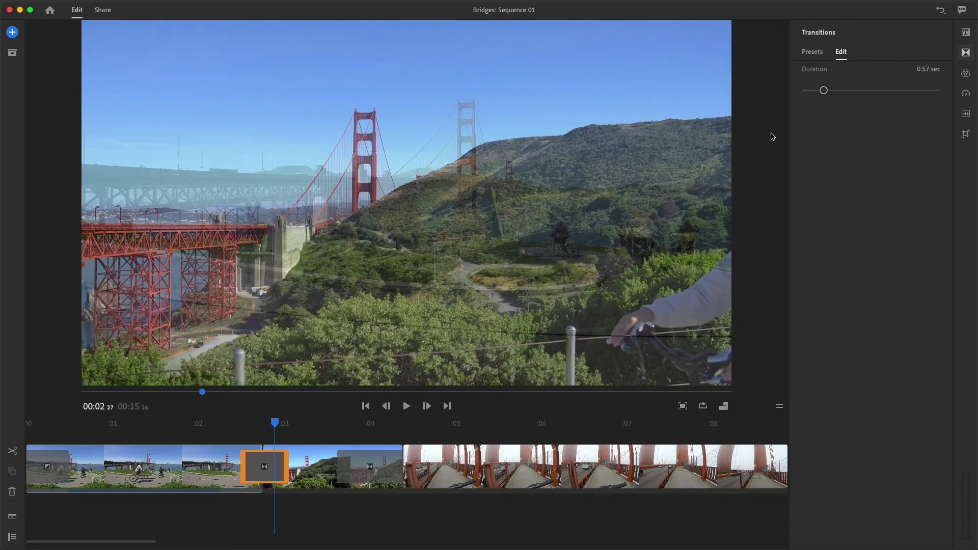
{"action": "left_click_drag", "start_coordinate": [823, 90], "coordinate": [837, 92]}
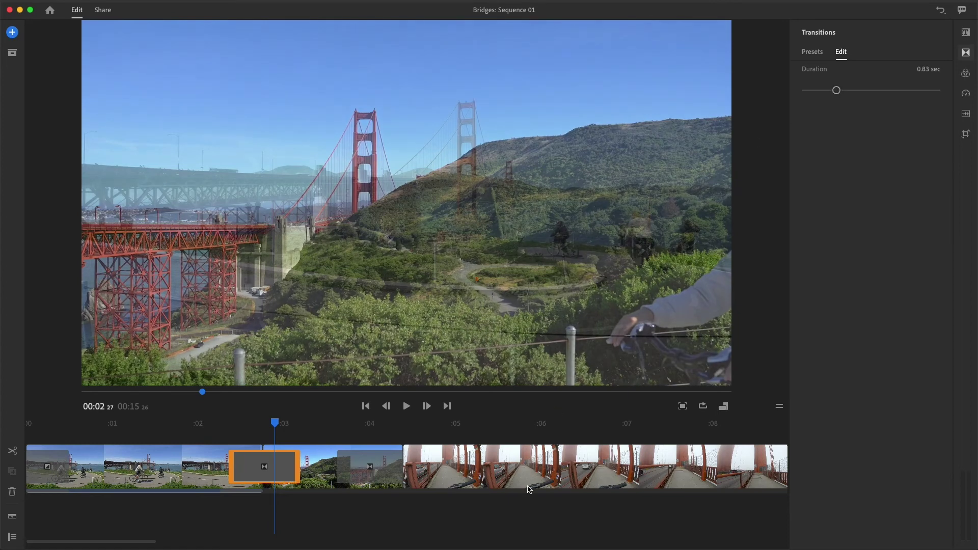
{"action": "left_click_drag", "start_coordinate": [525, 502], "coordinate": [200, 442]}
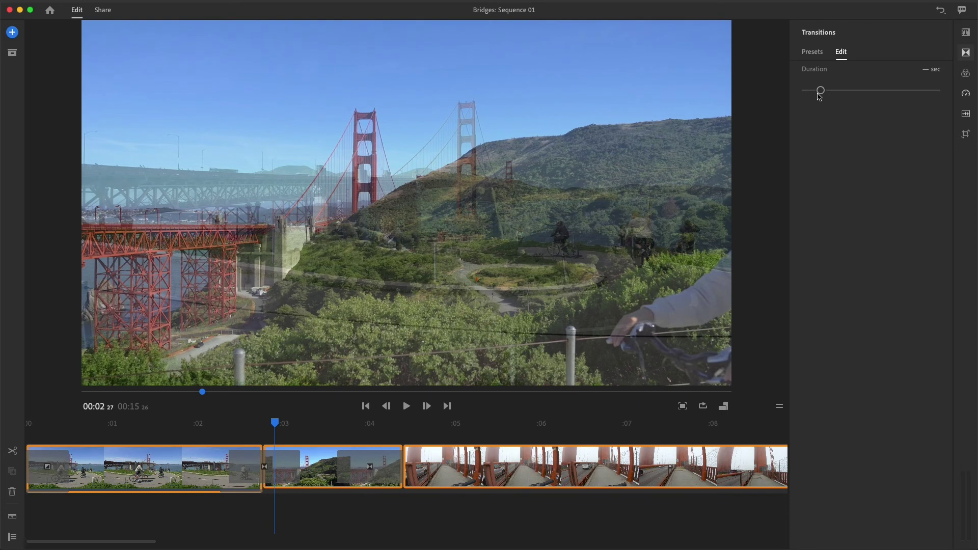
{"action": "left_click_drag", "start_coordinate": [820, 90], "coordinate": [846, 93]}
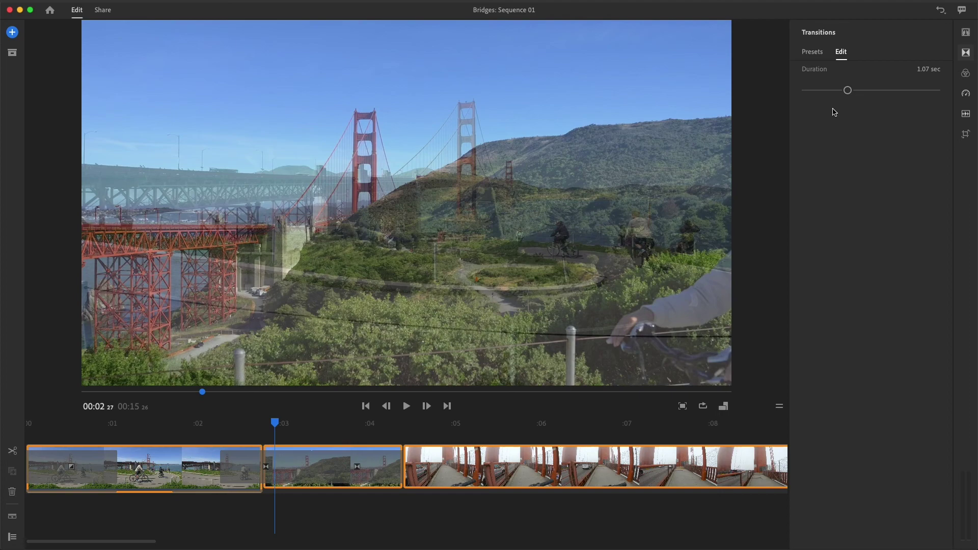
Undo the all-transition duration change and play the sequence to review the timing
{"action": "key", "text": "super+z"}
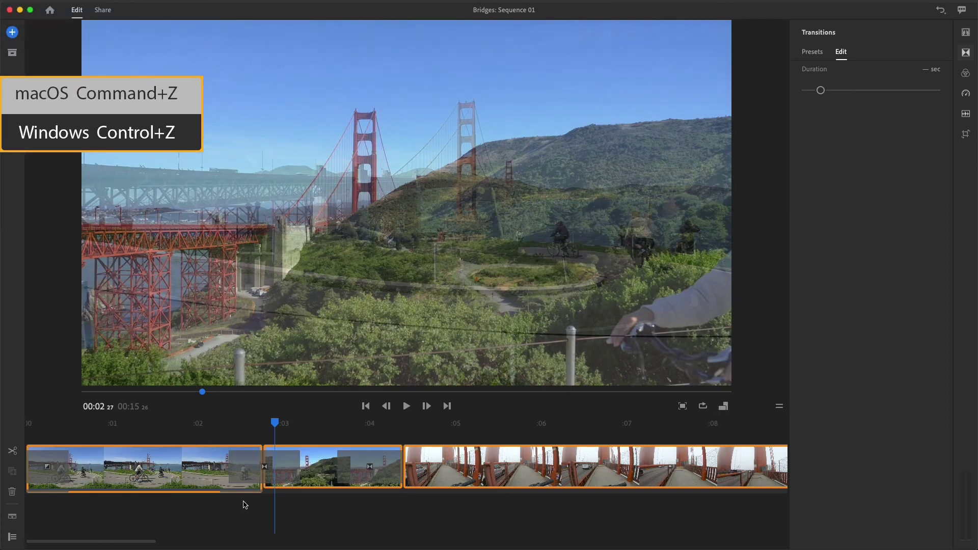
{"action": "key", "text": "space"}
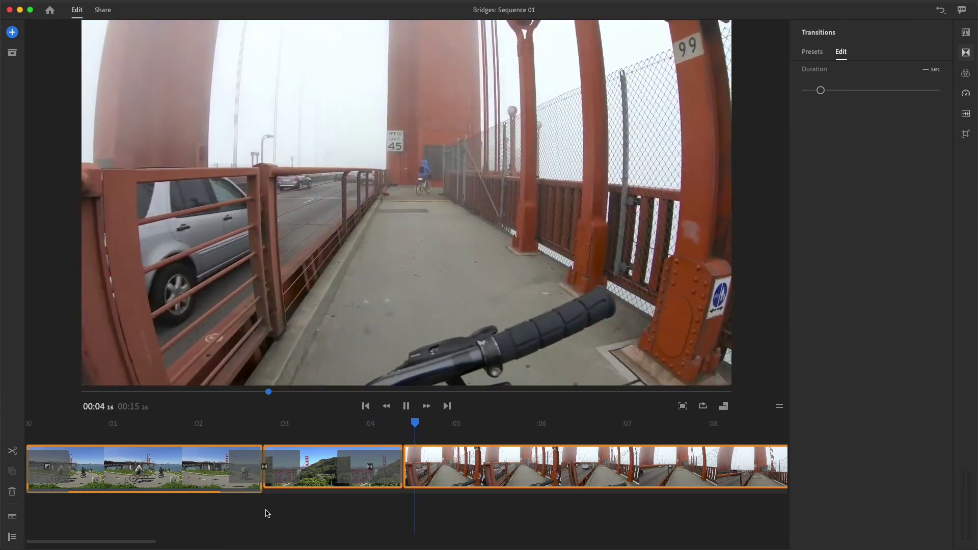
{"action": "key", "text": "space"}
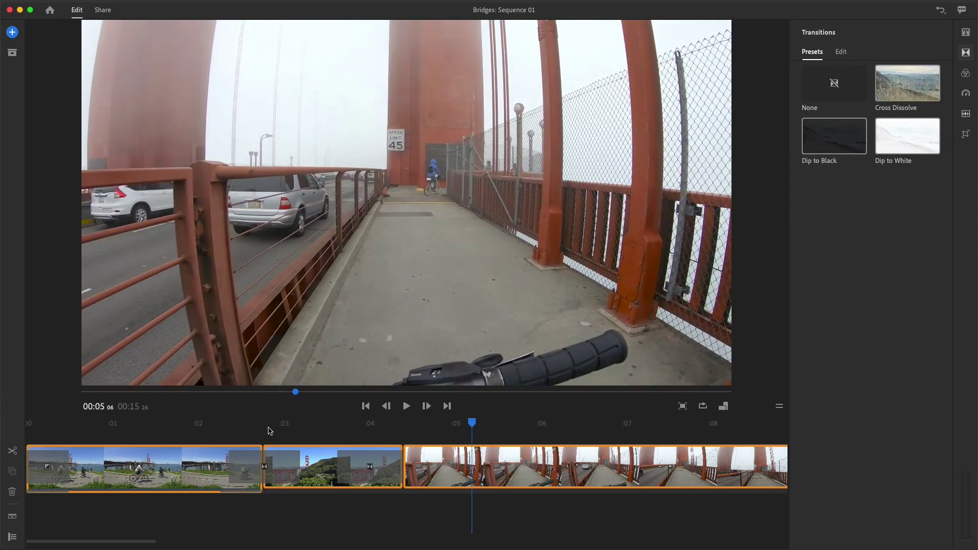
Trim the first clip to end near 2.05 s, delete its transition, and preview full-screen
{"action": "left_click", "coordinate": [262, 432]}
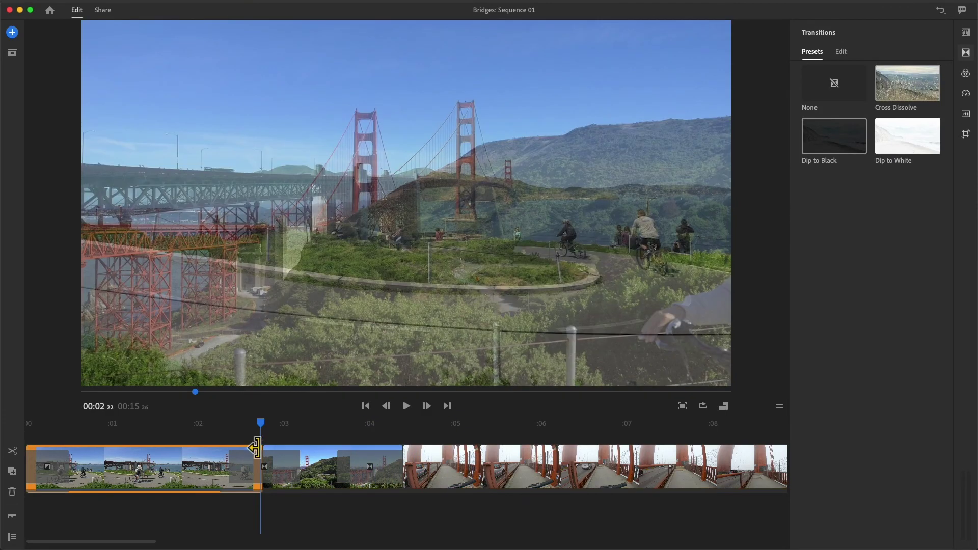
{"action": "left_click_drag", "start_coordinate": [256, 447], "coordinate": [196, 447]}
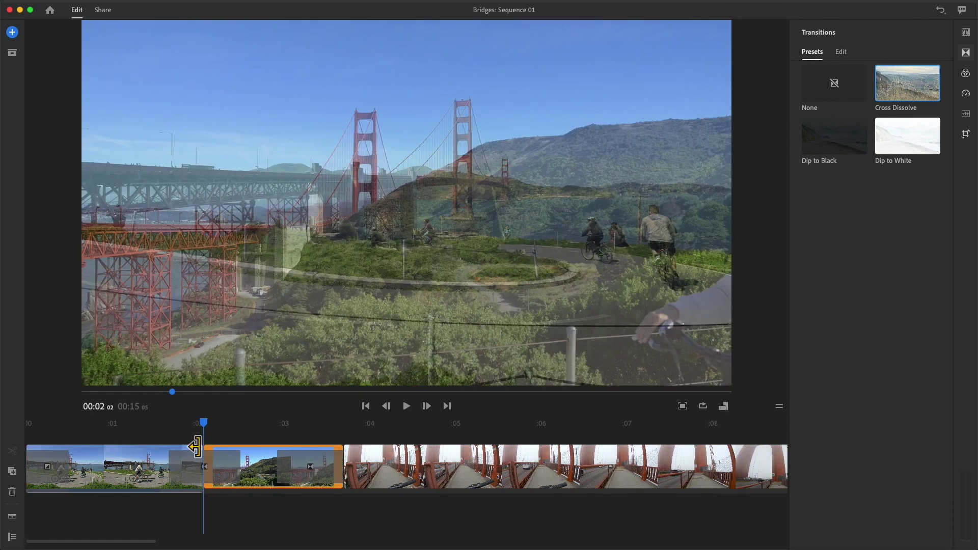
{"action": "left_click", "coordinate": [230, 467]}
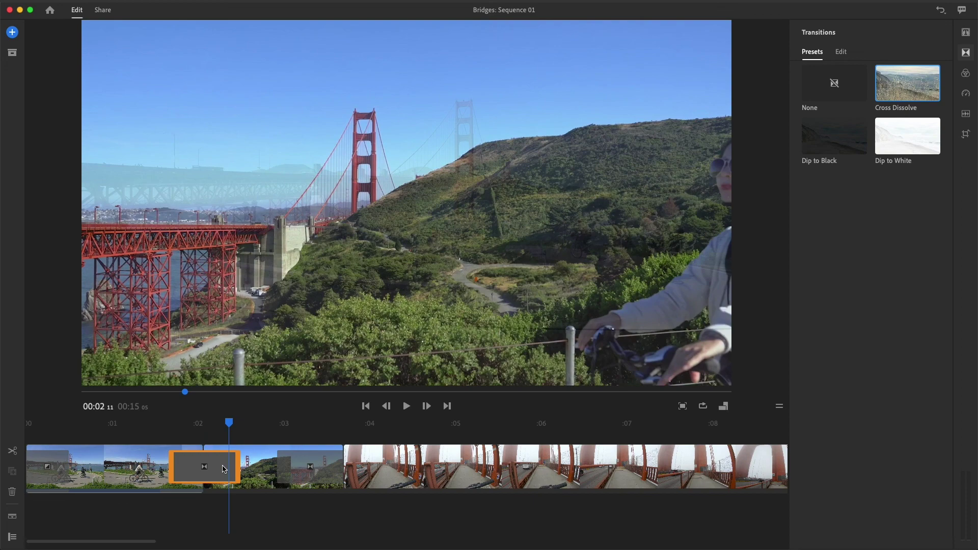
{"action": "key", "text": "Delete"}
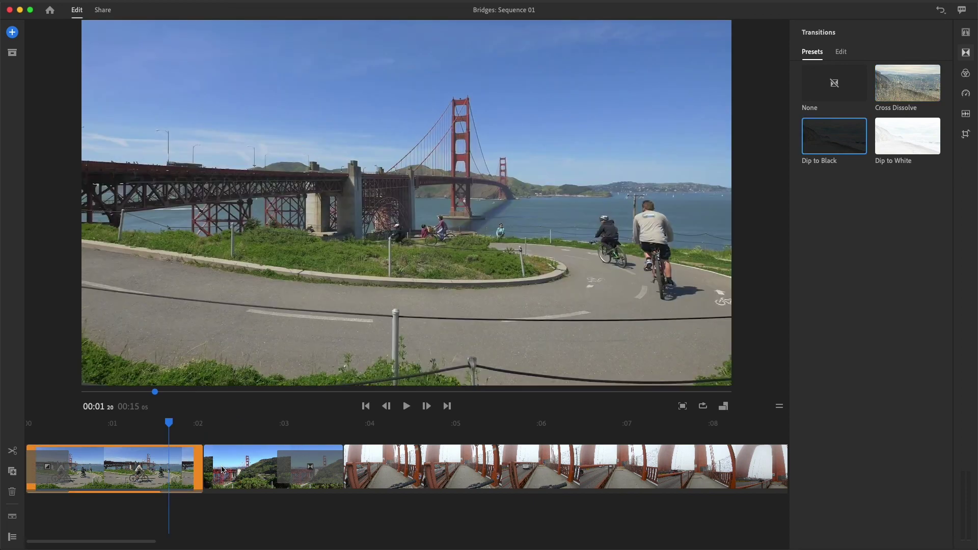
{"action": "left_click", "coordinate": [682, 406]}
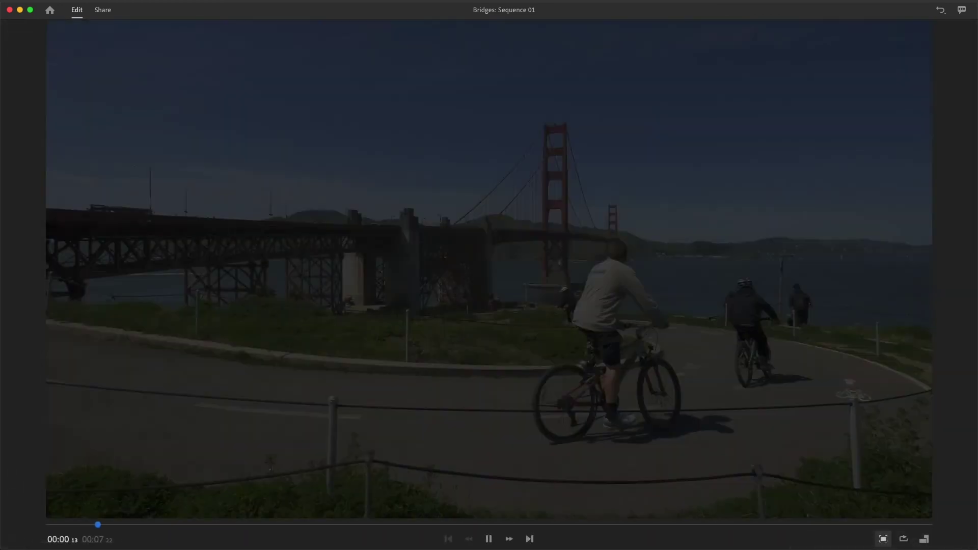